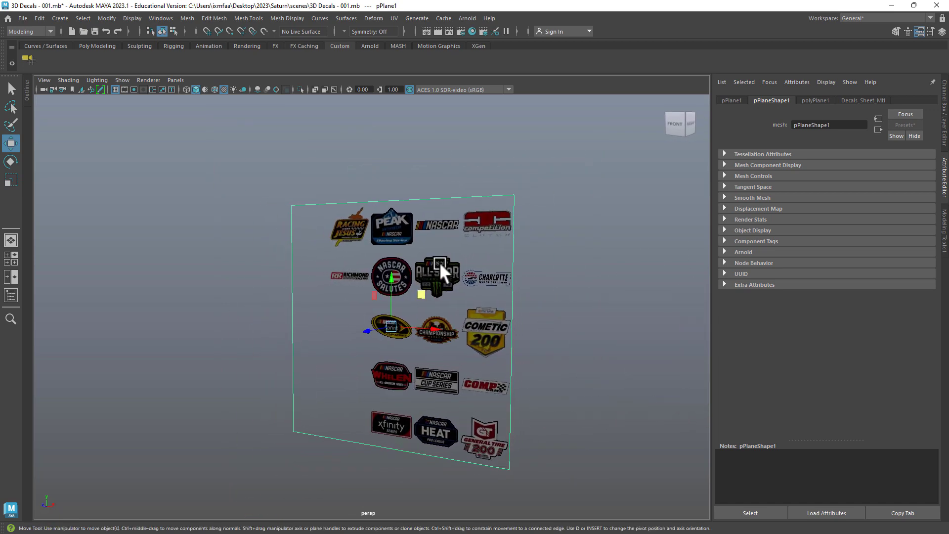
Step: Insert a horizontal edge loop below the decal plane's top logo row and a vertical one between the NASCAR and Competition Clutch logos
right_click_drag(440, 262, 380, 273, "shift")
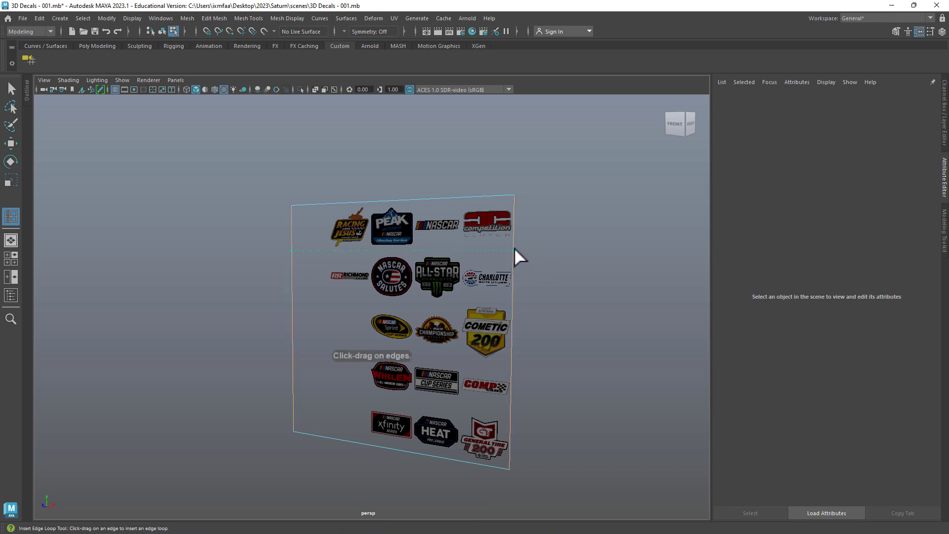
left_click(514, 249)
scroll(561, 264, "up", 5)
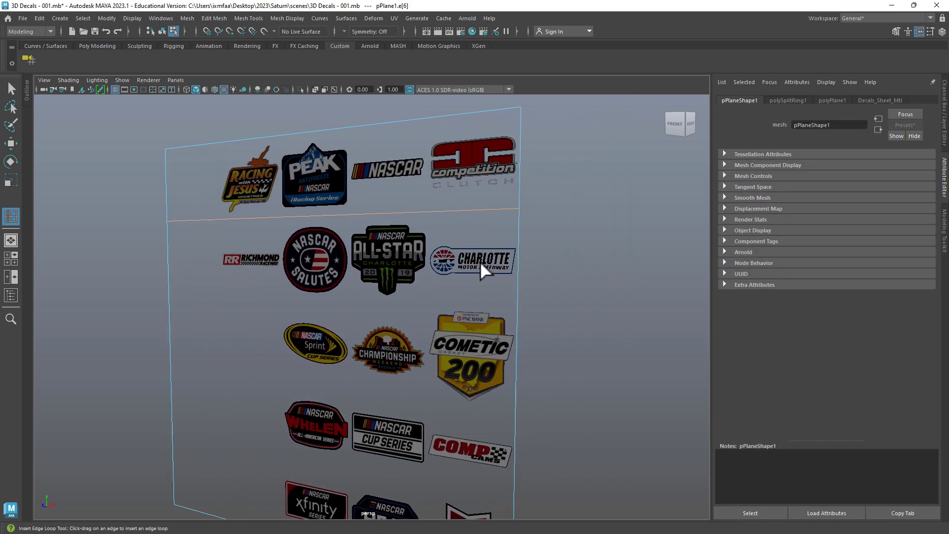
left_click_drag(482, 271, 499, 268, "alt")
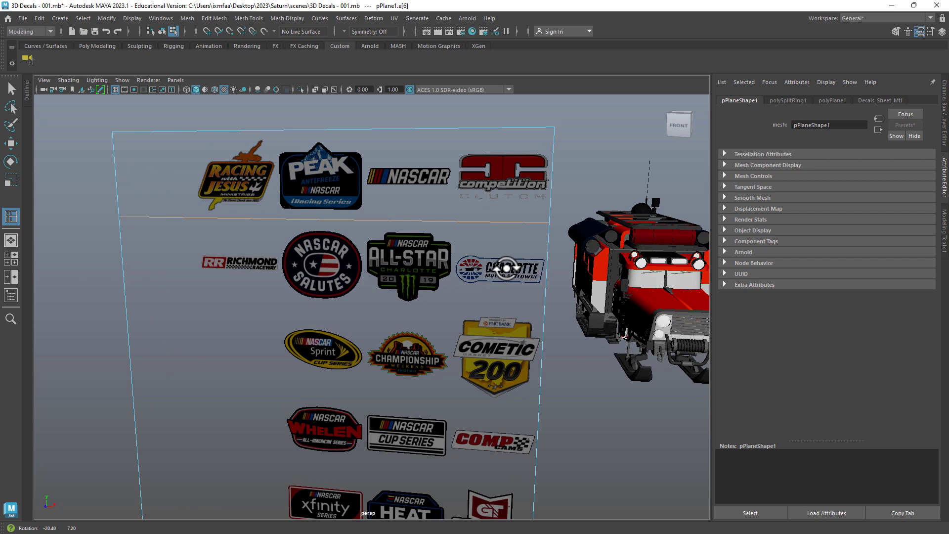
left_click(457, 125)
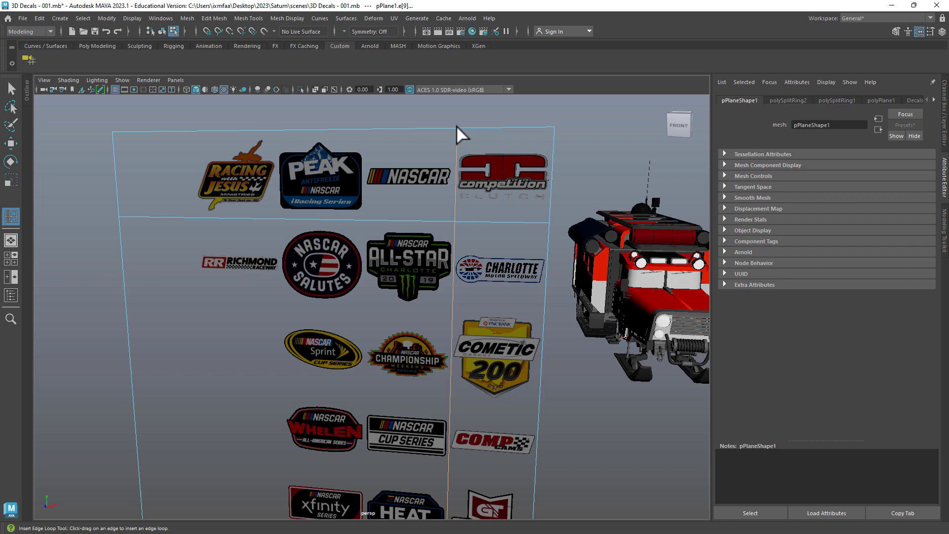
Step: Insert a vertical edge loop on the decal plane between the PEAK and NASCAR logo columns
left_click_drag(456, 125, 432, 258, "alt")
right_click_drag(432, 257, 786, 356, "alt")
middle_click_drag(562, 295, 498, 211, "alt")
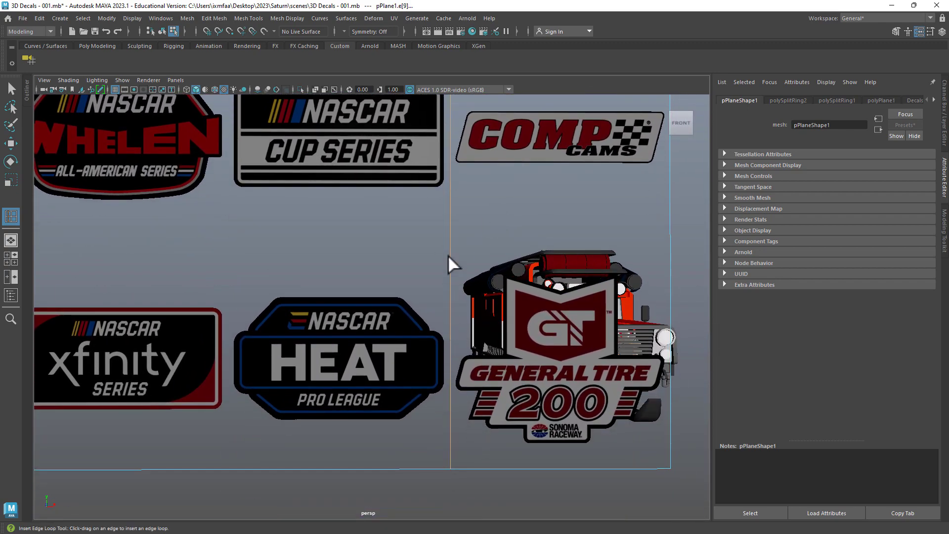
right_click_drag(475, 194, 381, 232, "alt")
middle_click_drag(380, 232, 454, 447, "alt")
right_click_drag(531, 228, 434, 243, "alt")
middle_click_drag(435, 242, 444, 306, "alt")
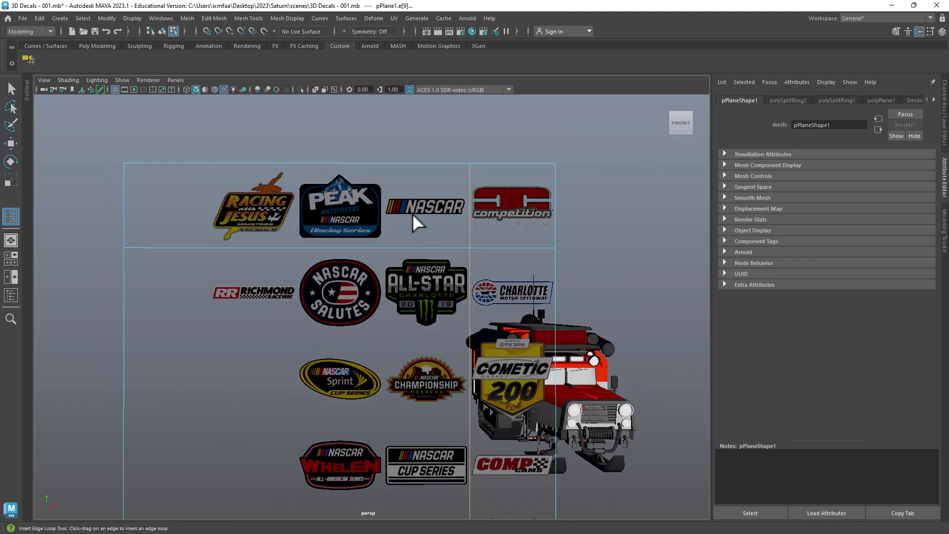
right_click_drag(370, 240, 674, 267, "alt")
middle_click_drag(461, 246, 476, 407, "alt")
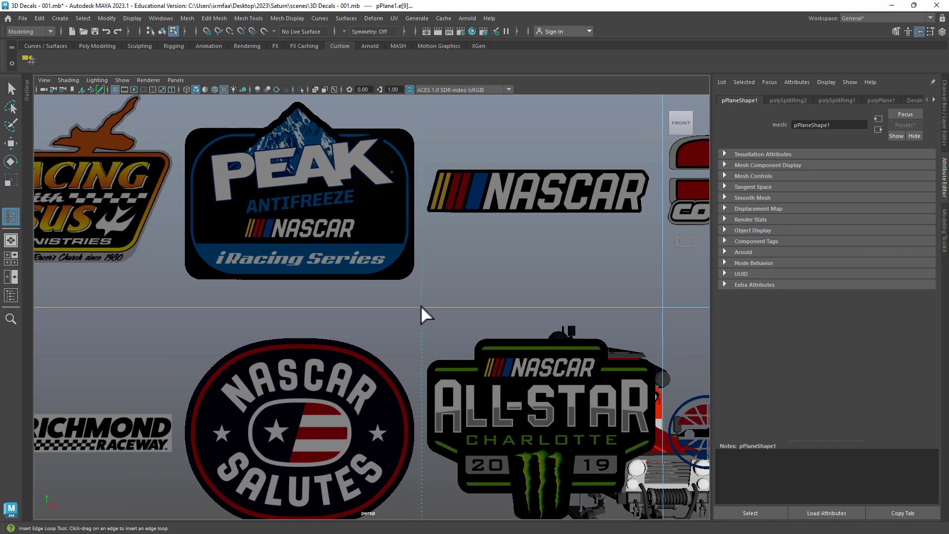
left_click(421, 307)
Step: Insert a vertical edge loop on the decal plane between the Racing with Jesus and PEAK logos
right_click_drag(421, 305, 356, 321, "alt")
middle_click_drag(357, 318, 389, 262, "alt")
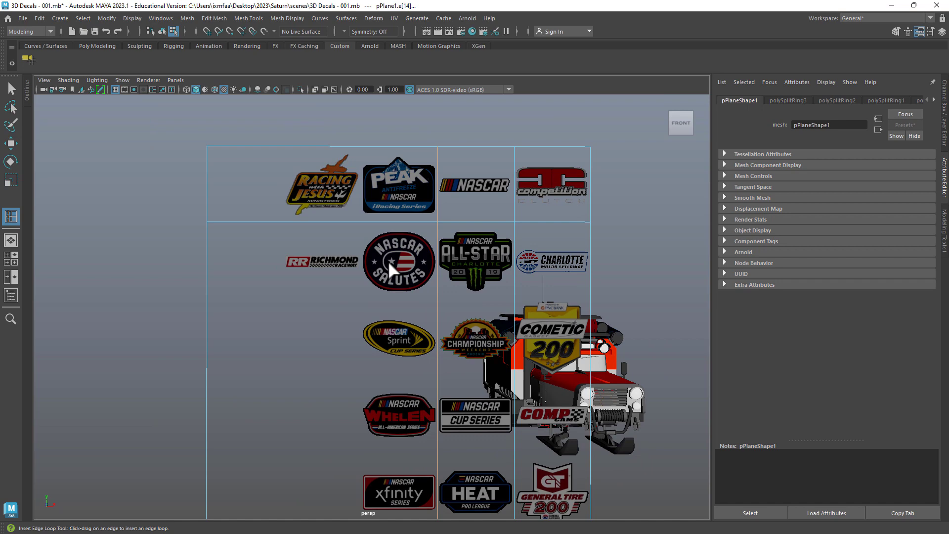
left_click(360, 220)
right_click_drag(360, 221, 369, 340, "alt")
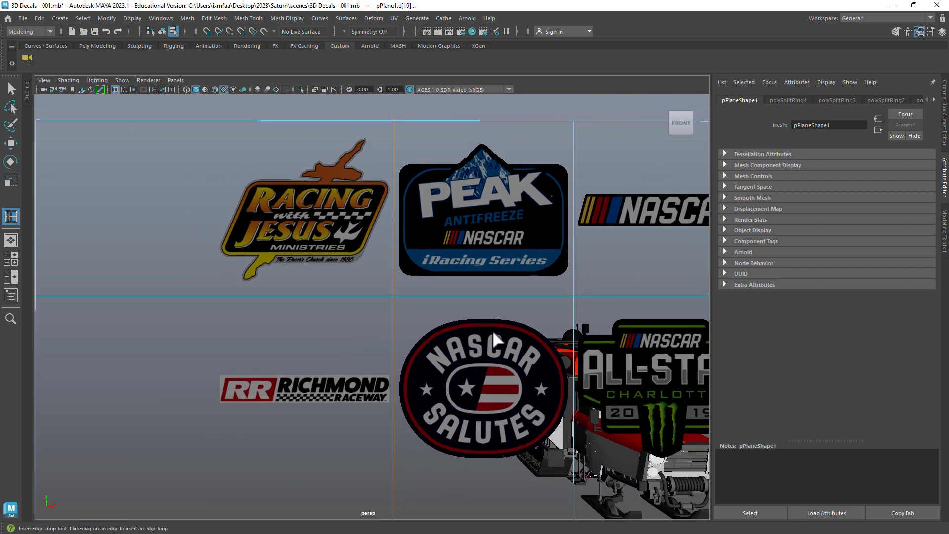
Step: Insert horizontal edge loops between the remaining logo rows of the decal plane, below the second, third and fourth rows
middle_click_drag(493, 330, 424, 224, "alt")
right_click_drag(514, 299, 302, 273, "alt")
middle_click_drag(440, 336, 395, 285, "alt")
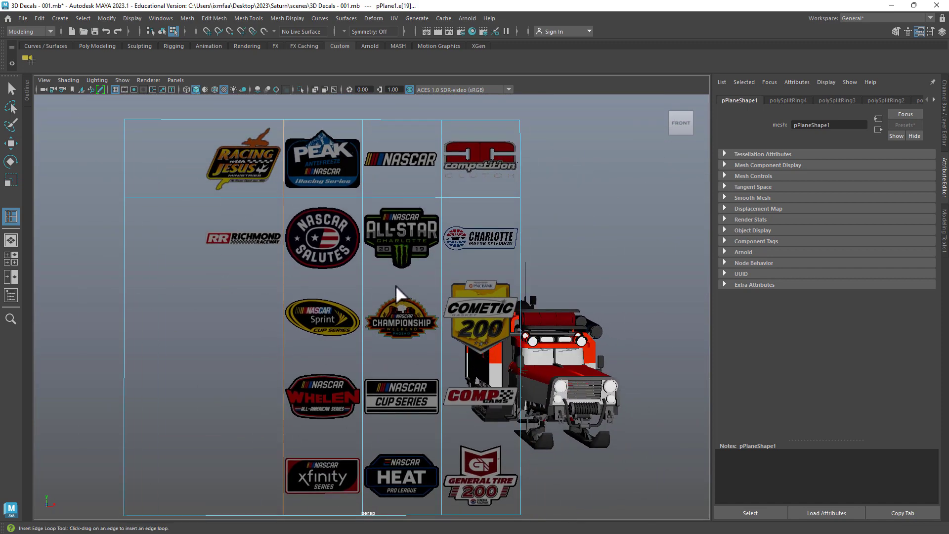
left_click_drag(395, 285, 377, 301, "alt")
right_click_drag(376, 302, 476, 261, "alt")
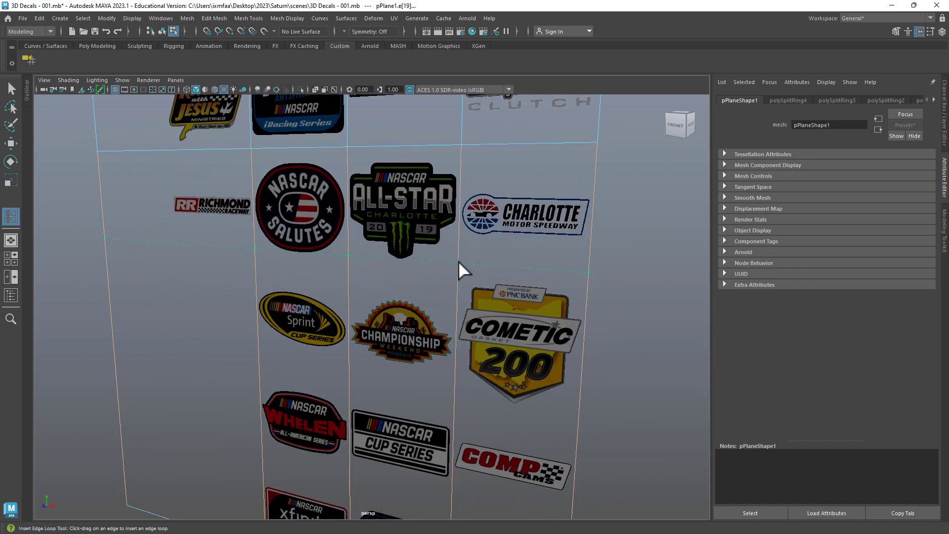
left_click(456, 266)
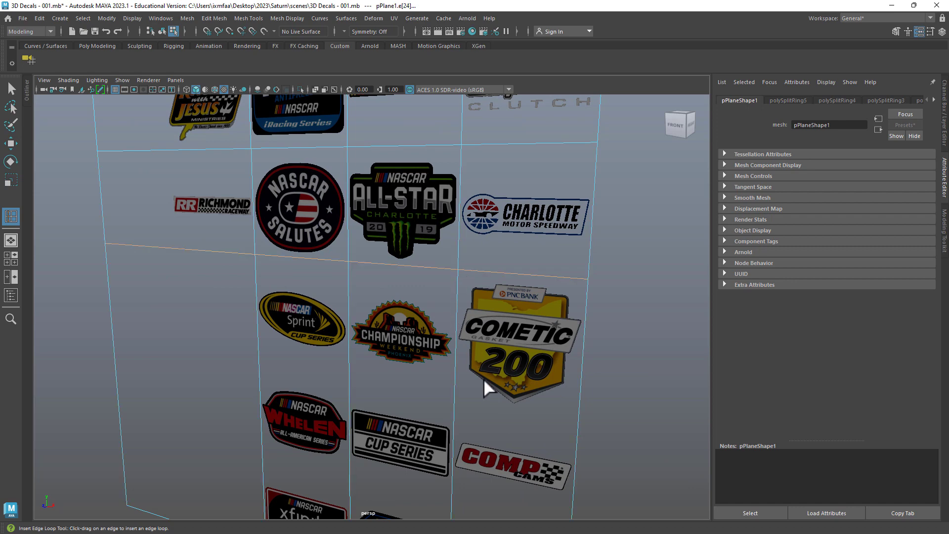
middle_click_drag(485, 379, 432, 196, "alt")
left_click(442, 251)
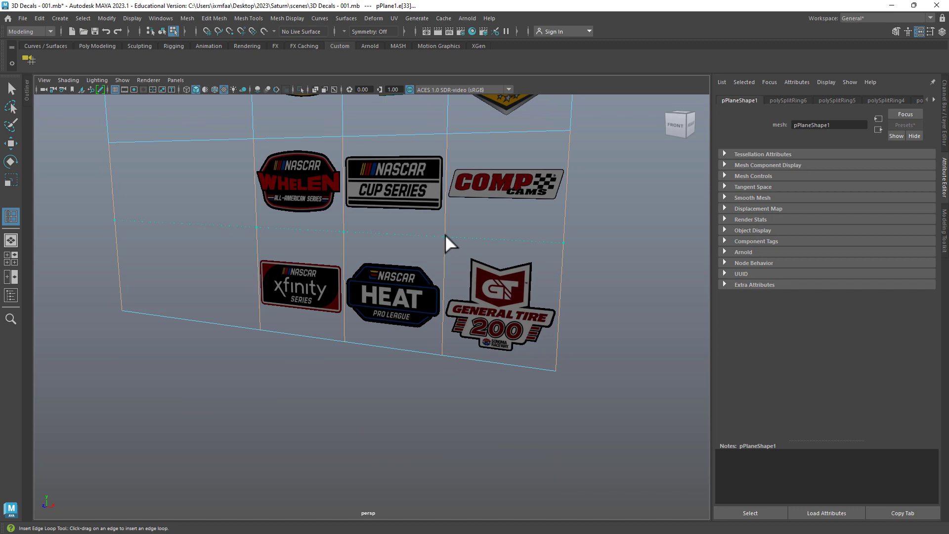
Step: Delete the three empty faces beside the Sprint, Whelen and xfinity logos
scroll(448, 226, "down", 5)
right_click_drag(413, 234, 416, 264)
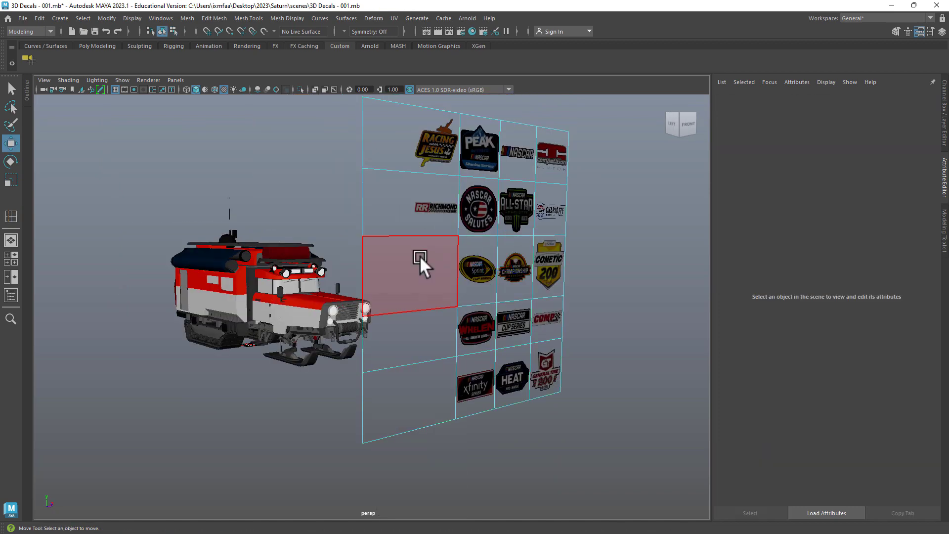
left_click(420, 256)
key("w")
double_click(415, 388, "shift")
left_click_drag(425, 390, 513, 367, "alt")
key("Delete")
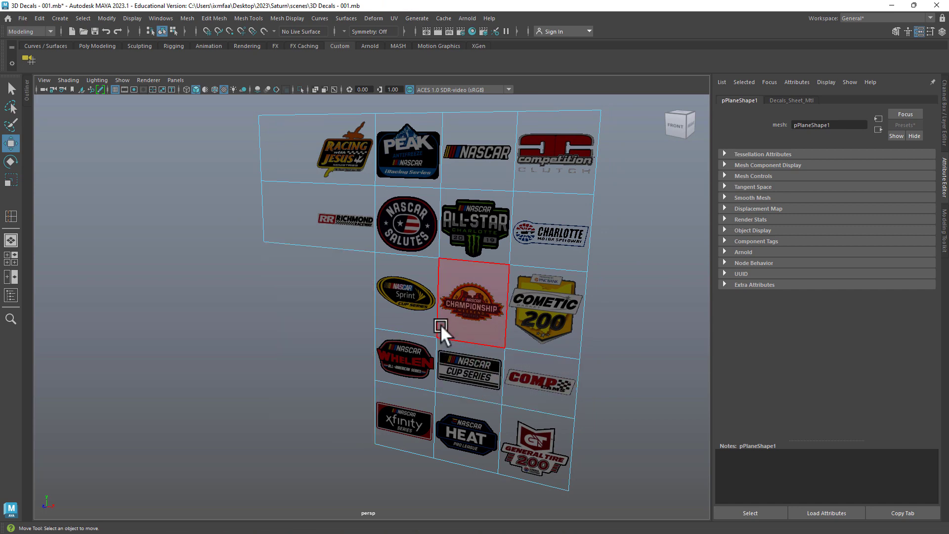
Step: Insert a vertical edge loop just before the Racing with Jesus and Richmond Raceway logos to separate the blank area
right_click_drag(332, 226, 373, 206)
left_click_drag(358, 207, 368, 206, "alt")
middle_click_drag(357, 206, 374, 247, "alt")
right_click_drag(314, 202, 258, 217, "shift")
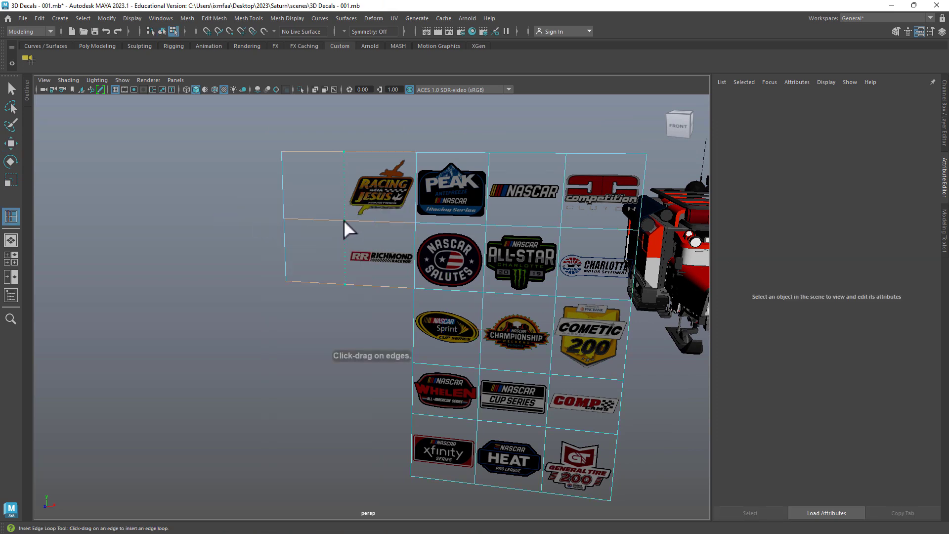
left_click(345, 220)
Step: Delete the two blank faces beside the Racing with Jesus and Richmond Raceway logos
key("w")
right_click_drag(321, 189, 312, 213)
left_click(303, 200)
left_click(305, 242, "shift")
key("Delete")
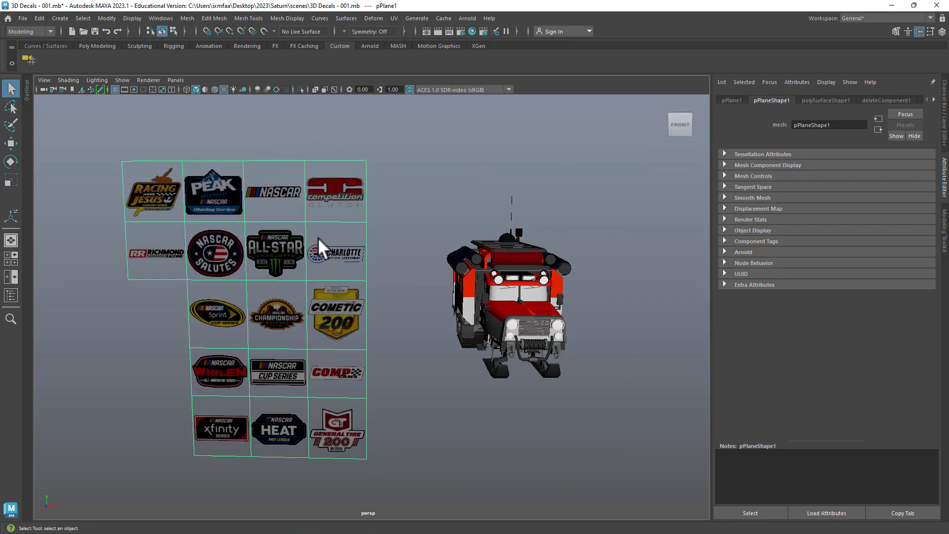
right_click_drag(319, 237, 319, 262)
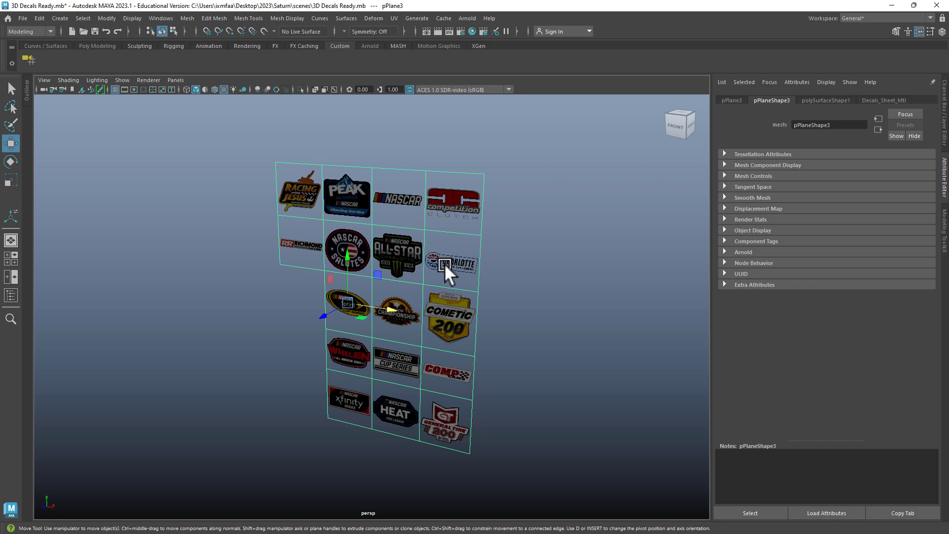
scroll(440, 280, "down", 5)
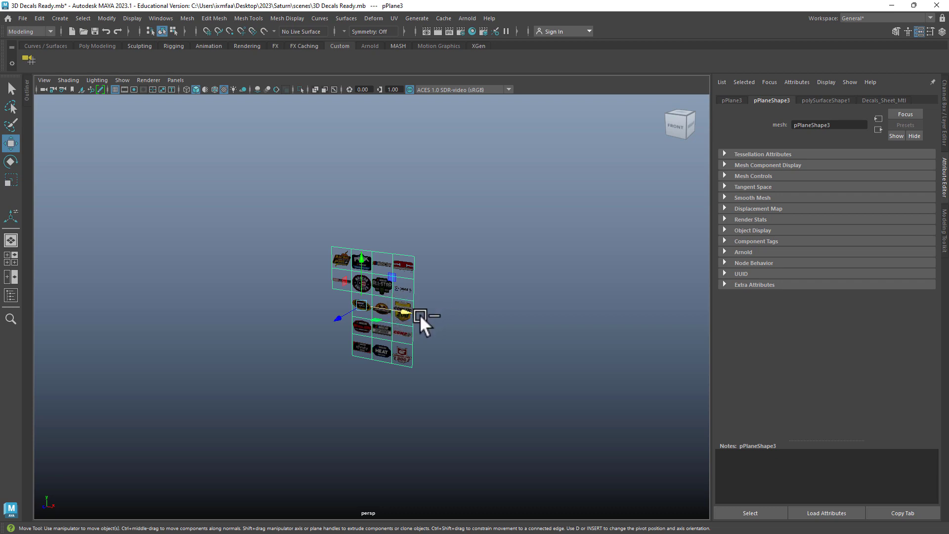
left_click_drag(406, 309, 152, 278)
left_click(365, 286)
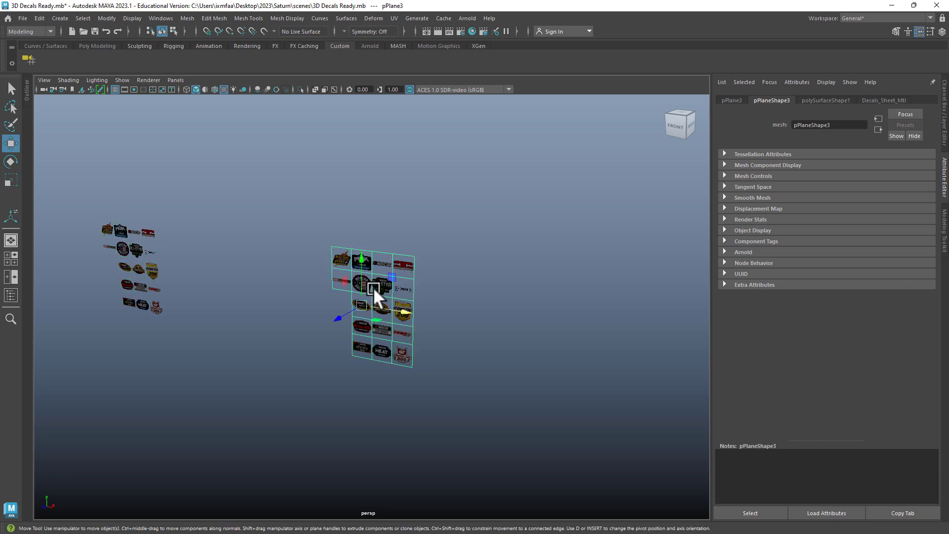
key("f")
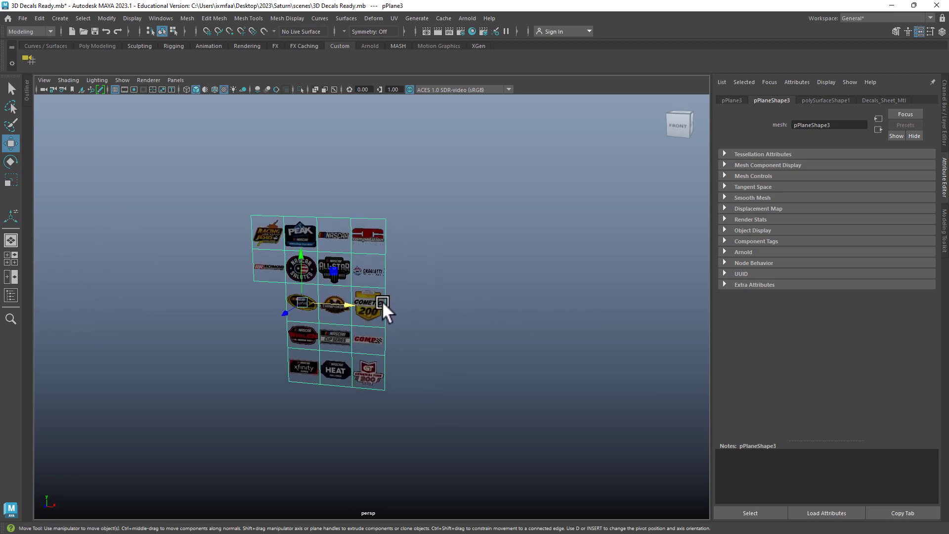
Step: Duplicate the decal sheet and move the copy sideways along its horizontal axis, clear of the original
left_click_drag(472, 273, 461, 283, "alt")
key("ctrl+d")
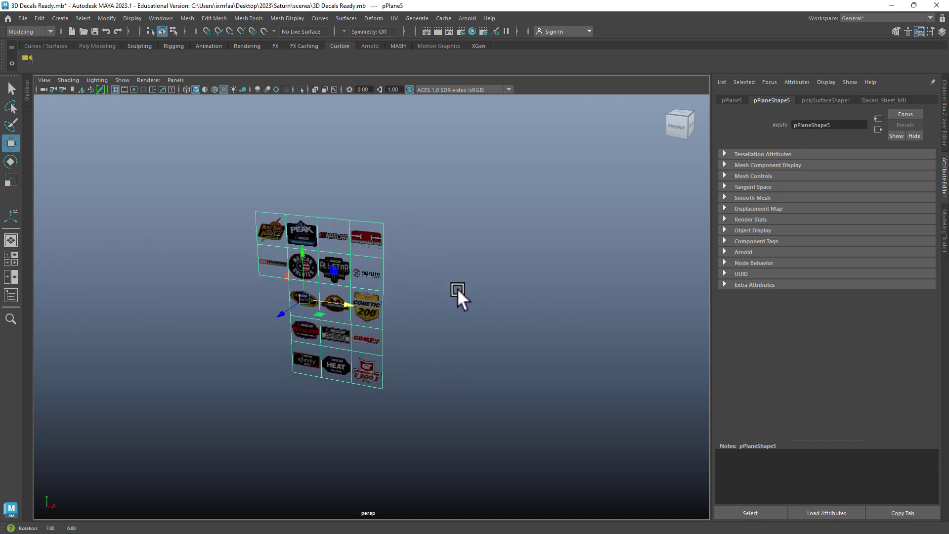
scroll(457, 289, "down", 2)
left_click_drag(367, 305, 602, 307)
Step: Repeat the duplicate-with-transform to extend a long row of evenly spaced decal sheets
key("shift+d")
key("shift+d")
key("shift+d")
key("shift+d")
key("shift+d")
key("shift+d")
key("shift+d")
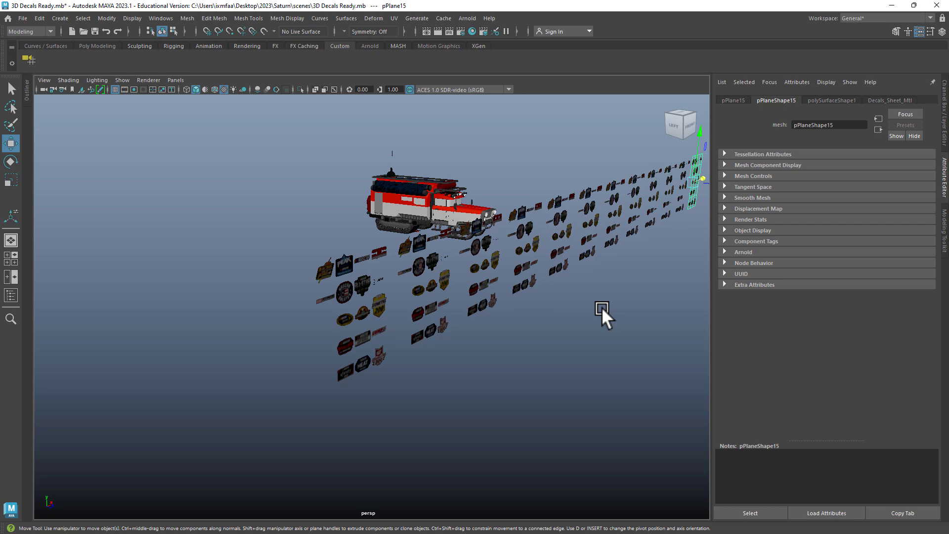
Step: Delete every face of the first decal sheet except the NASCAR xfinity Series logo
left_click(339, 302)
left_click_drag(465, 303, 353, 301, "alt")
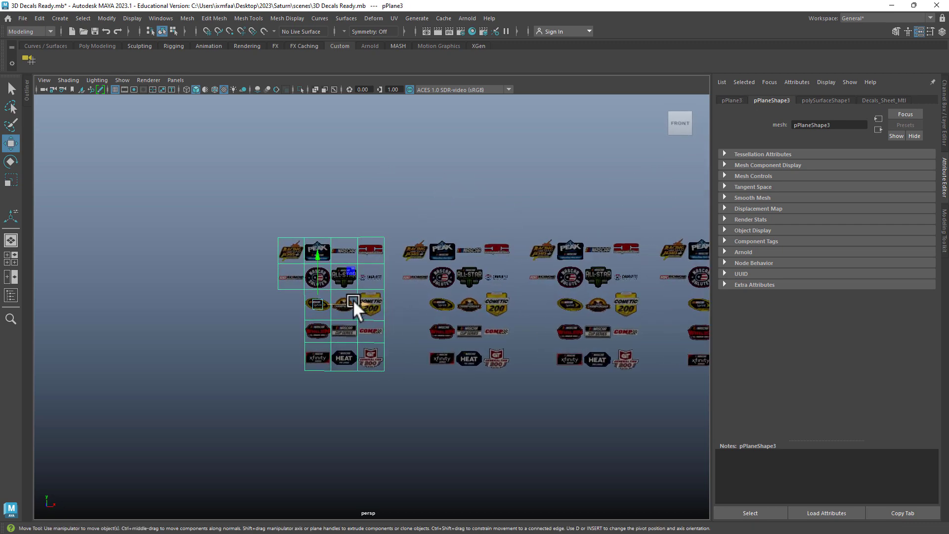
right_click_drag(354, 300, 463, 305, "alt")
middle_click_drag(360, 265, 443, 273, "alt")
right_click_drag(443, 273, 444, 302)
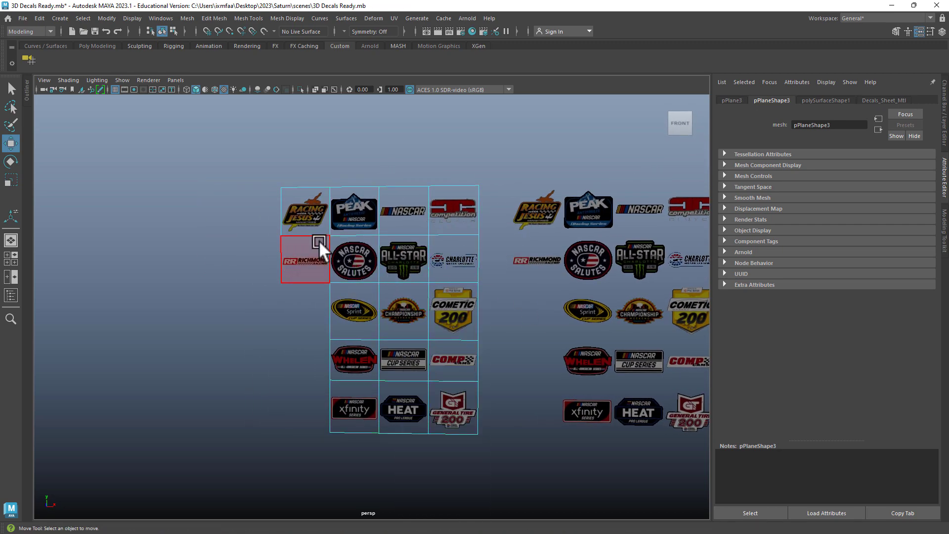
left_click(310, 218)
left_click_drag(398, 453, 455, 412, "shift")
key("Delete")
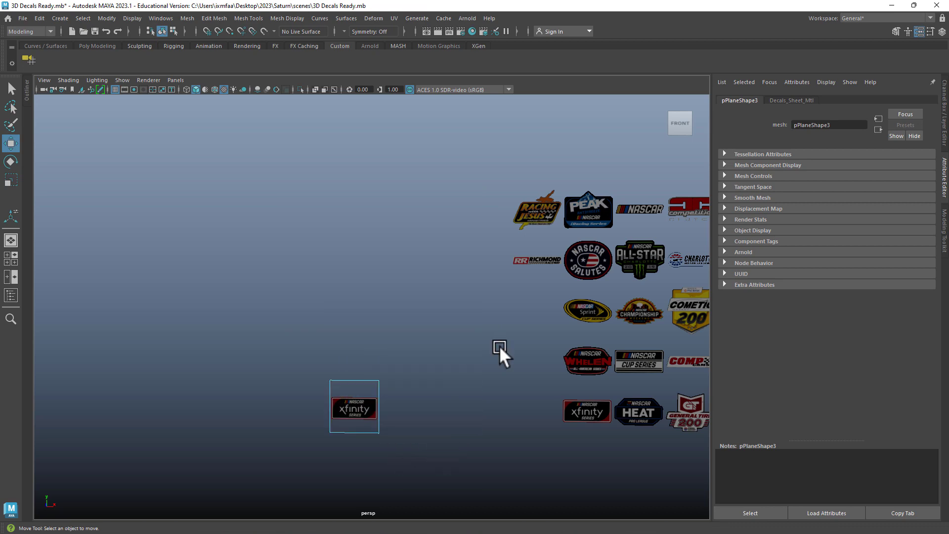
Step: Delete every face of the second decal sheet except the NASCAR HEAT Pro League logo
middle_click_drag(527, 323, 338, 316, "alt")
left_click(385, 301)
right_click_drag(384, 301, 377, 278)
left_click(388, 279)
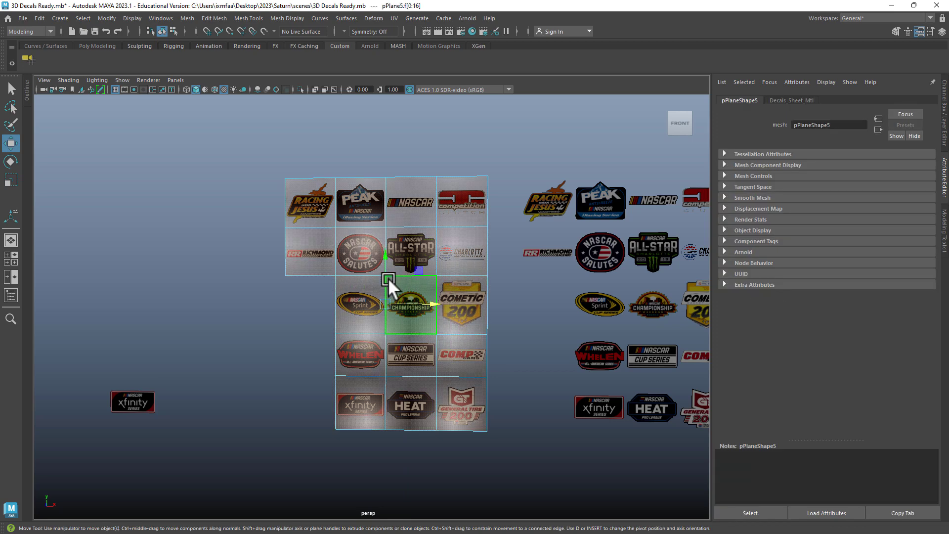
left_click(429, 386)
key("Delete")
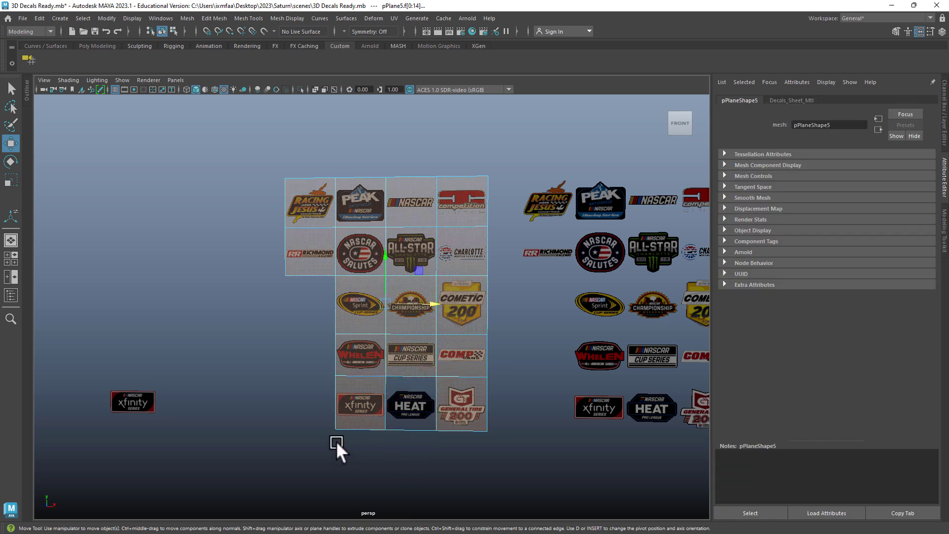
left_click_drag(324, 408, 280, 368, "alt")
key("Delete")
Step: Delete every face of the third decal sheet except the General Tire 200 logo
left_click(615, 308)
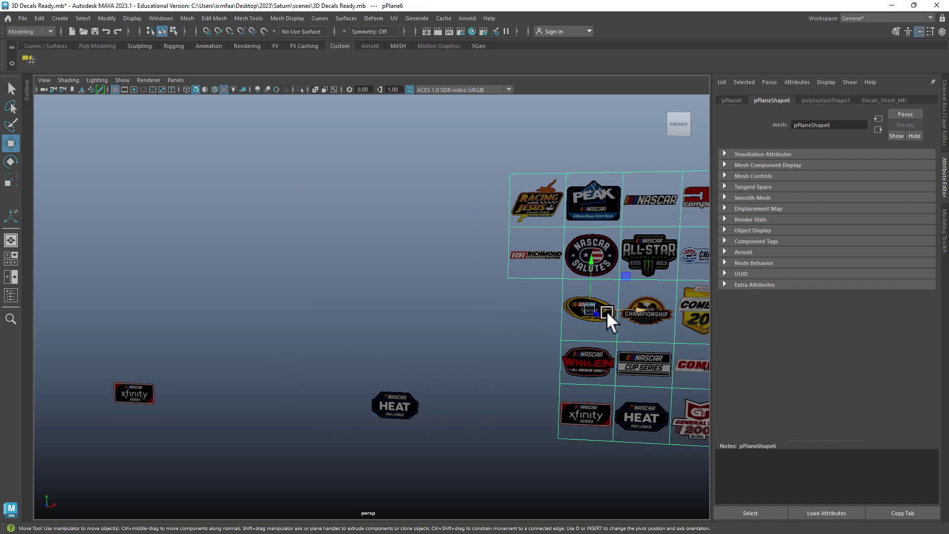
middle_click_drag(606, 311, 368, 264, "alt")
right_click_drag(370, 252, 368, 256)
double_click(361, 281)
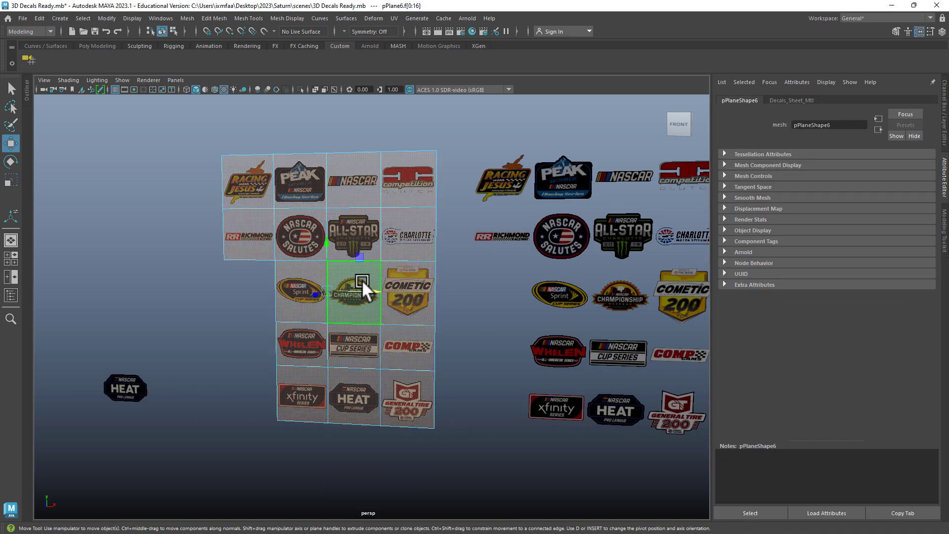
middle_click_drag(312, 303, 361, 309, "alt")
left_click(450, 400, "ctrl")
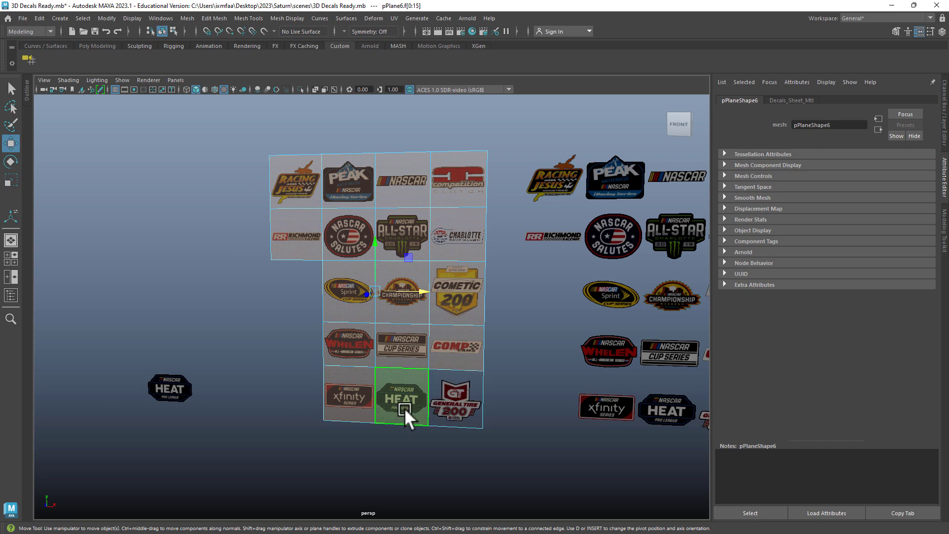
key("Delete")
Step: Delete every face of the fourth decal sheet except the NASCAR Whelen All-American Series logo
scroll(410, 406, "down", 6)
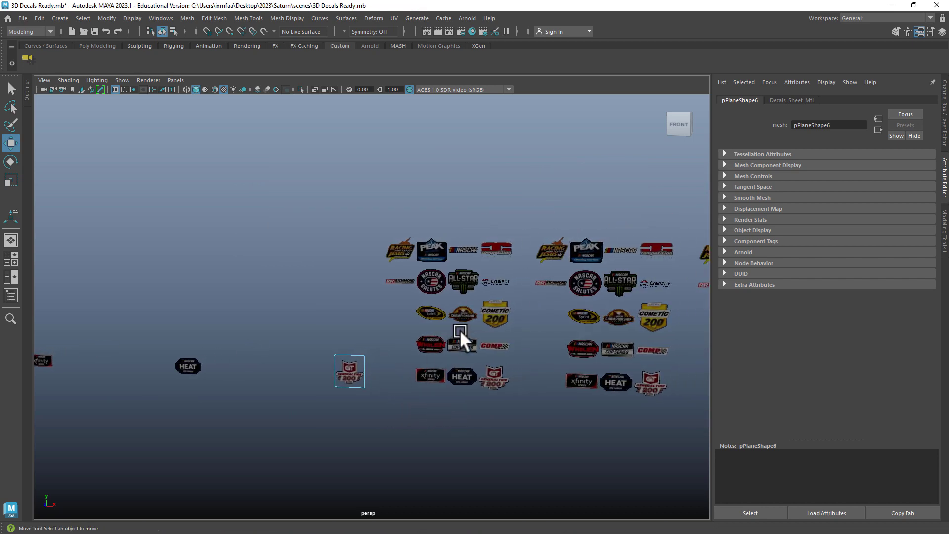
right_click_drag(468, 333, 430, 339)
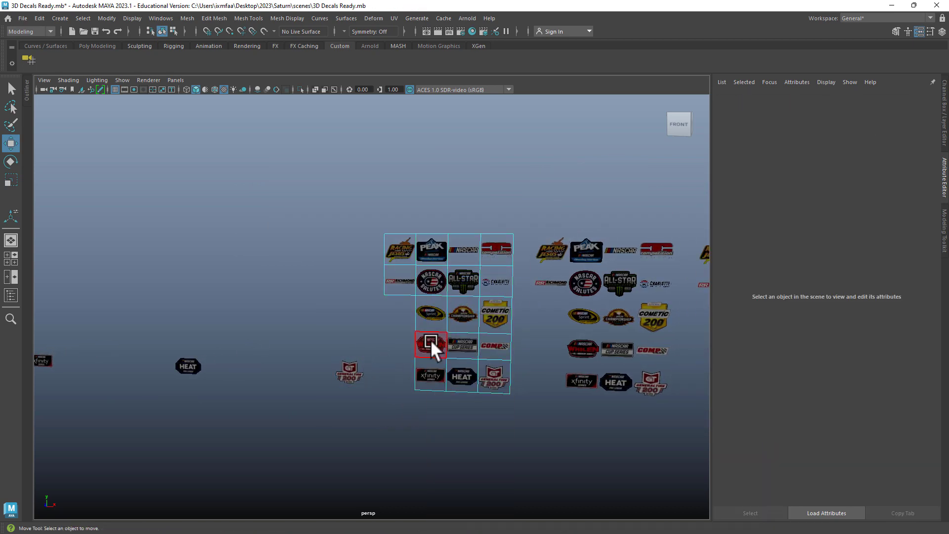
left_click(431, 340)
scroll(474, 363, "up", 5)
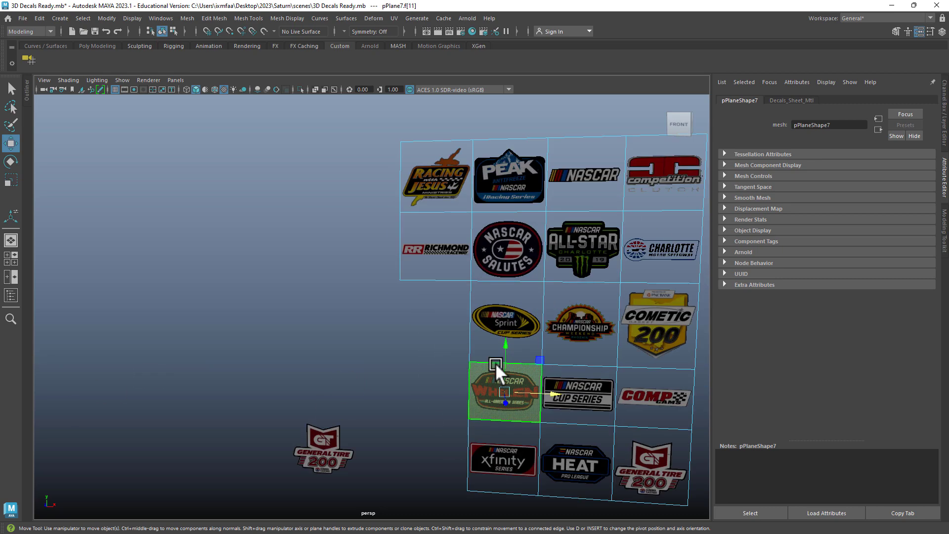
left_click_drag(372, 312, 328, 366, "alt")
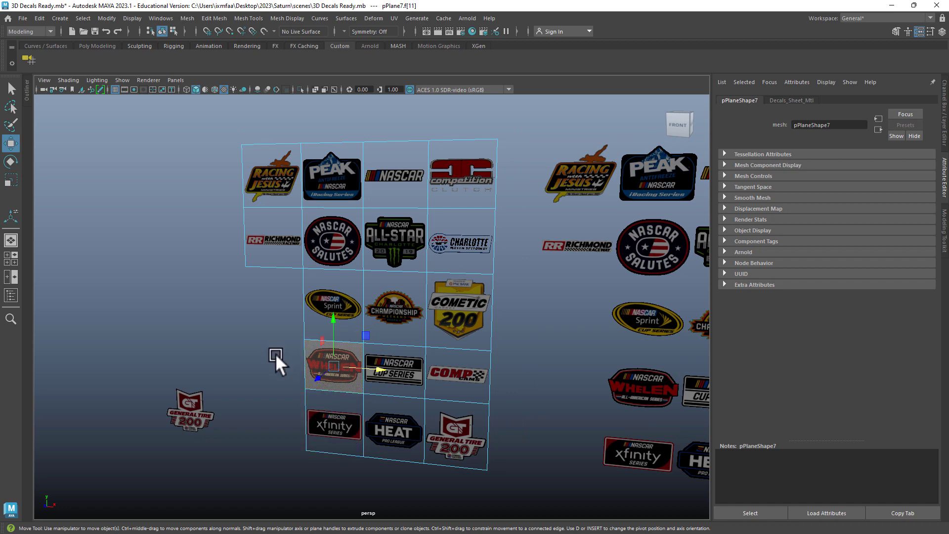
key("ctrl+shift+i")
key("Delete")
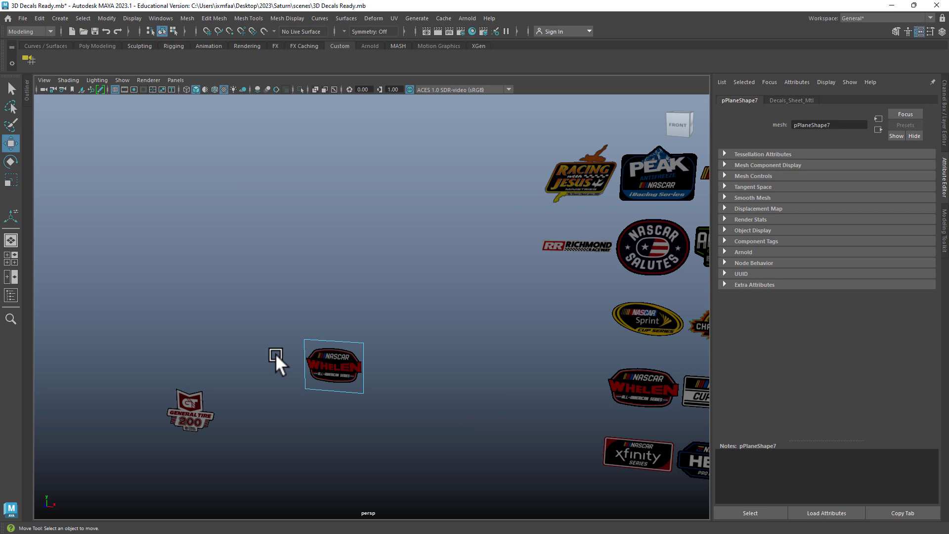
Step: Delete every face of the fifth decal sheet except the NASCAR Cup Series logo
scroll(417, 411, "down", 5)
middle_click_drag(461, 363, 359, 361, "alt")
left_click(432, 335)
scroll(454, 344, "up", 2)
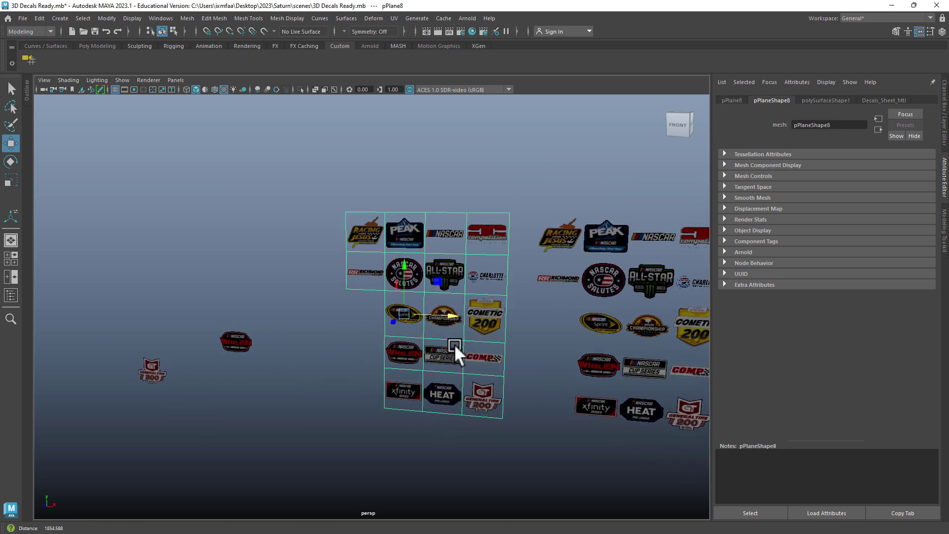
right_click_drag(483, 253, 486, 296)
left_click(465, 370)
scroll(475, 365, "up", 2)
middle_click_drag(593, 362, 508, 351, "alt")
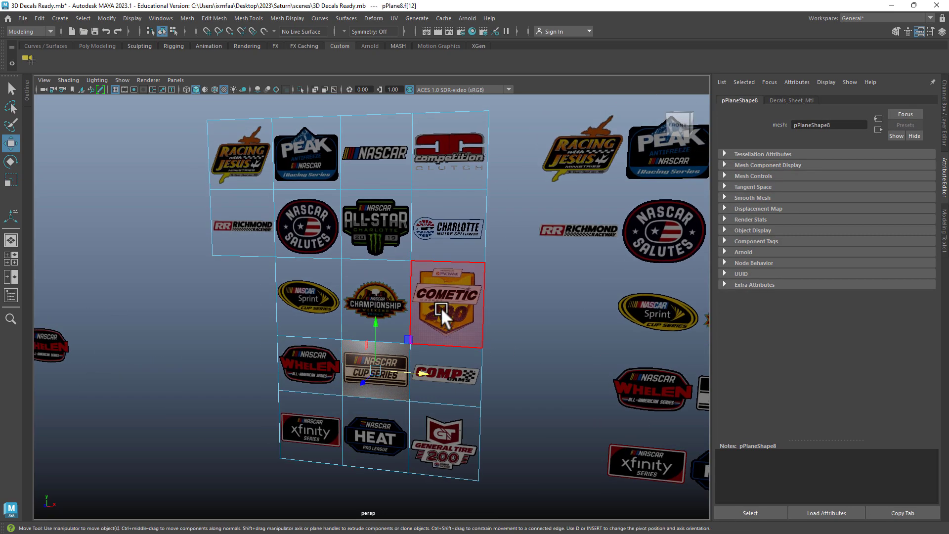
key("ctrl+shift+i")
key("Delete")
Step: Delete every face of the sixth decal sheet except the Comp Cams logo
scroll(453, 308, "down", 5)
scroll(456, 307, "up", 3)
middle_click_drag(565, 312, 433, 302, "alt")
left_click(453, 308)
right_click_drag(416, 252, 416, 273)
left_click(429, 368)
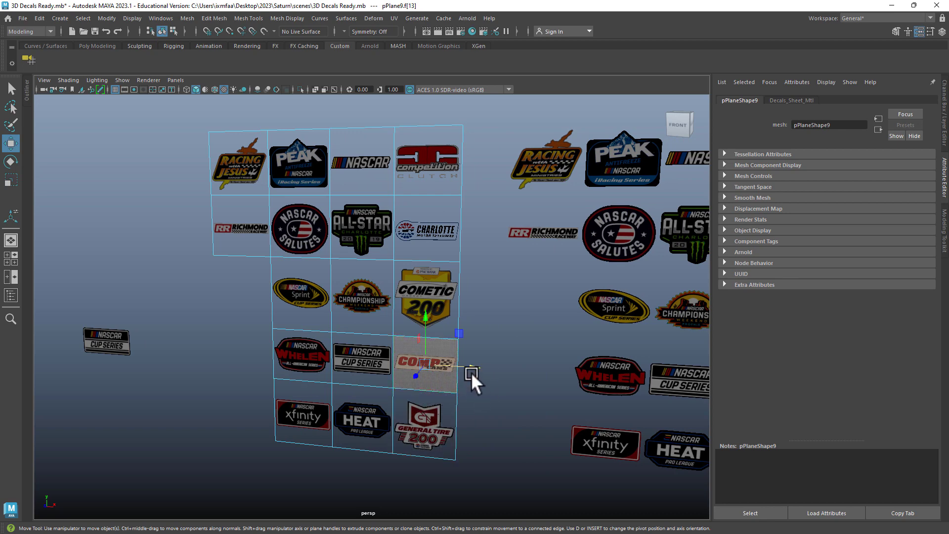
key("ctrl+shift+i")
key("Delete")
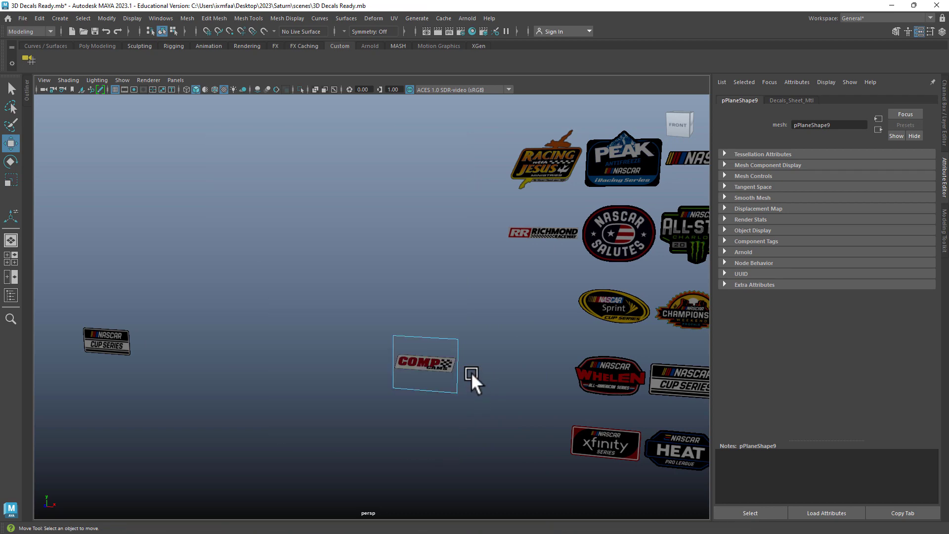
Step: Extract the Competition Clutch logo face from the decal sheet beside the snow vehicle
right_click_drag(587, 366, 422, 318, "alt")
middle_click_drag(422, 317, 656, 337, "alt")
left_click_drag(536, 326, 636, 337, "alt")
mouse_move(458, 365)
left_mouse_down("alt")
mouse_move(485, 364)
mouse_move(449, 369)
left_mouse_up("alt")
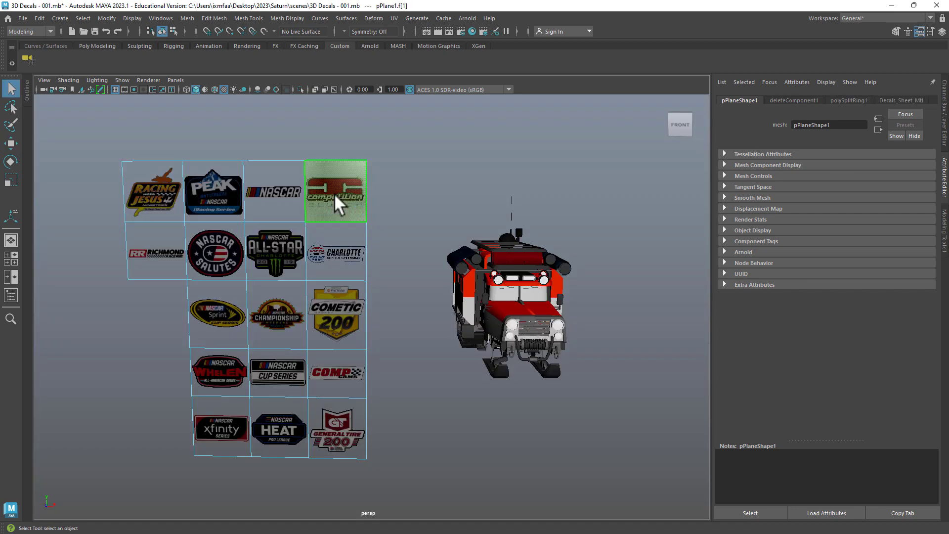
left_click(334, 196)
left_click_drag(369, 240, 339, 254, "alt")
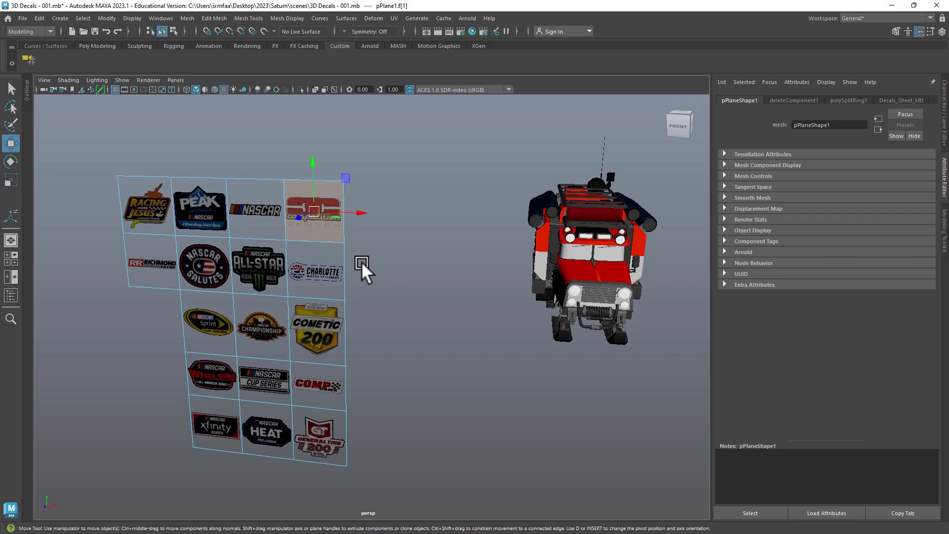
right_click(322, 227, "shift")
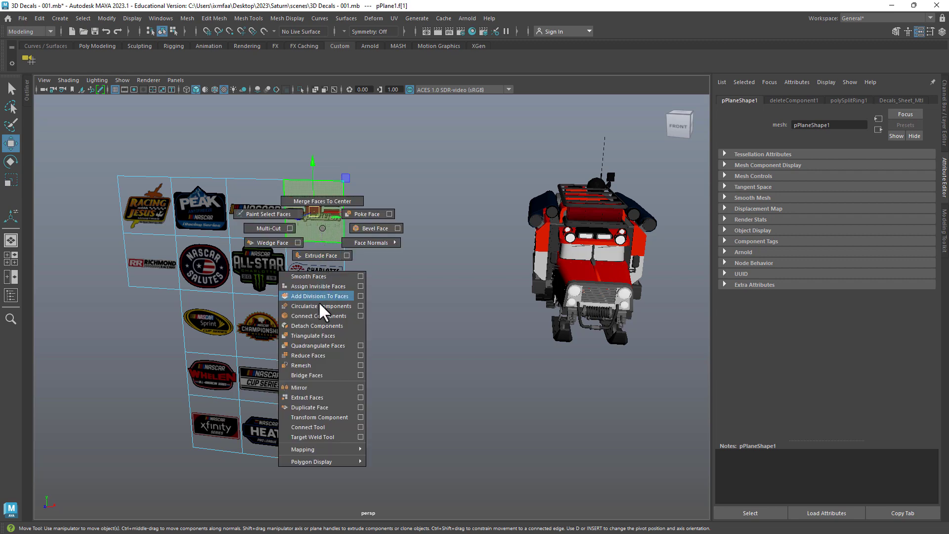
left_click(313, 398)
left_click_drag(331, 272, 338, 276, "alt")
key("w")
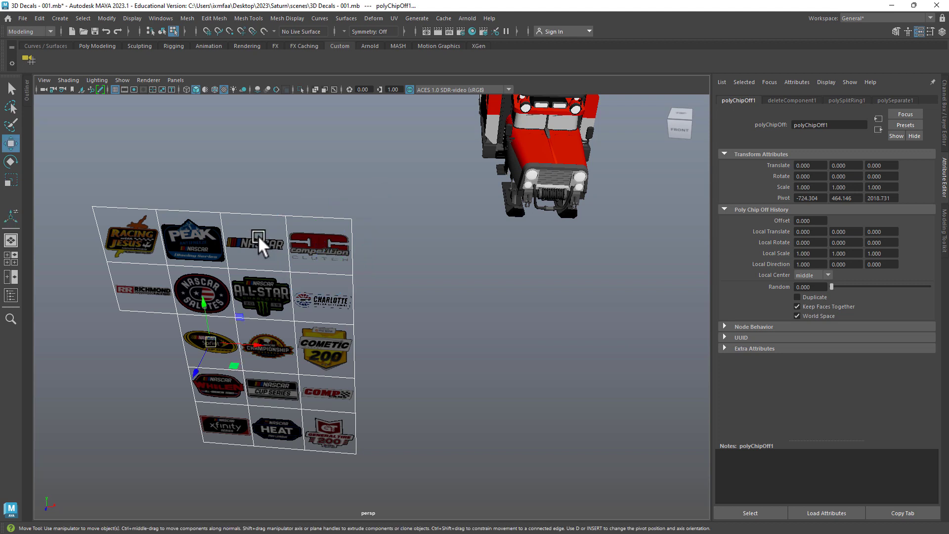
Step: Extract the plain NASCAR logo face and the PEAK Antifreeze iRacing Series face from the decal sheet
right_click_drag(259, 235, 258, 243)
left_click(256, 227)
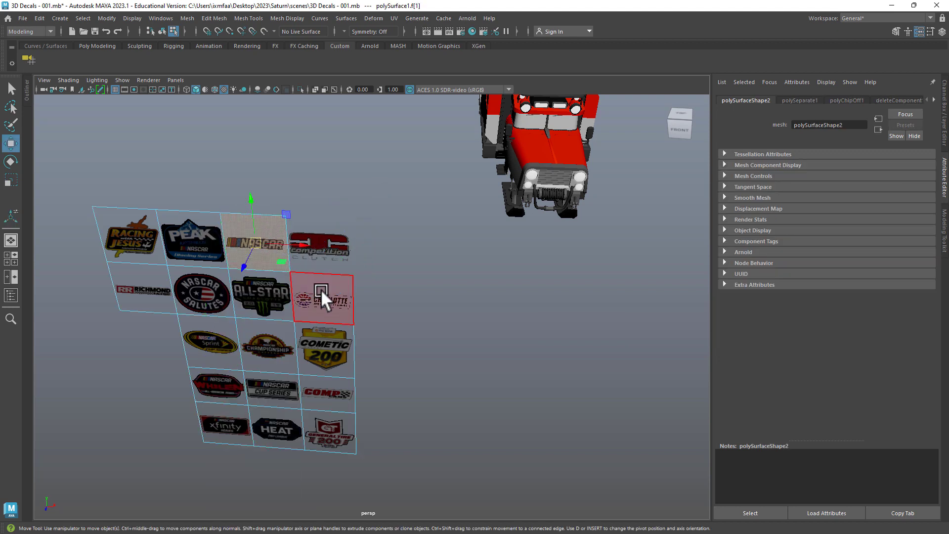
mouse_move(328, 303)
left_mouse_down("alt")
mouse_move(331, 318)
mouse_move(371, 311)
mouse_move(342, 297)
left_mouse_up("alt")
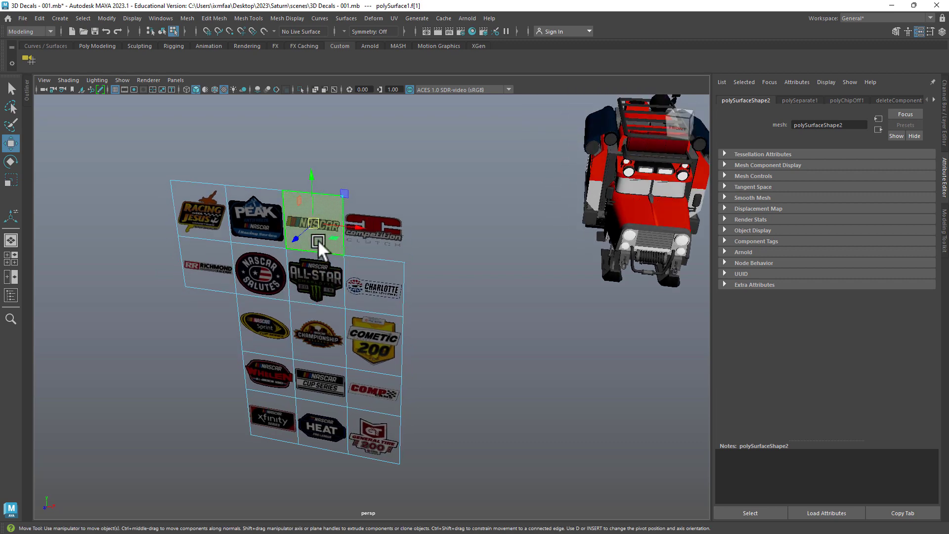
key("g")
key("w")
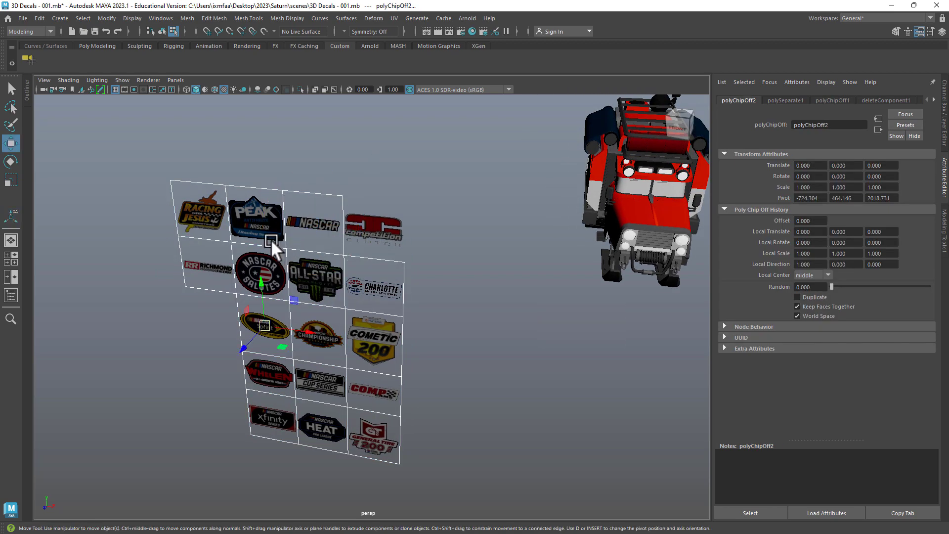
right_click_drag(255, 214, 254, 233)
left_click(254, 217)
key("g")
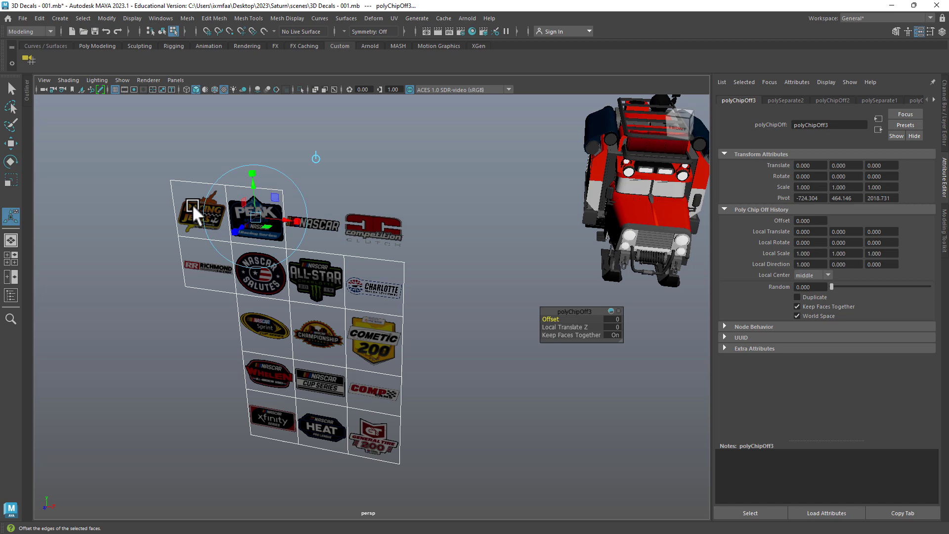
Step: Extract the Racing with Jesus and Richmond Raceway logo faces from the decal sheet
right_click_drag(193, 208, 319, 278)
key("q")
left_click(200, 205)
key("g")
left_click(217, 285)
key("g")
Step: Extract the NASCAR Salutes and All-Star Charlotte logo faces from the decal sheet
left_click(267, 280)
key("g")
left_click(320, 280)
key("g")
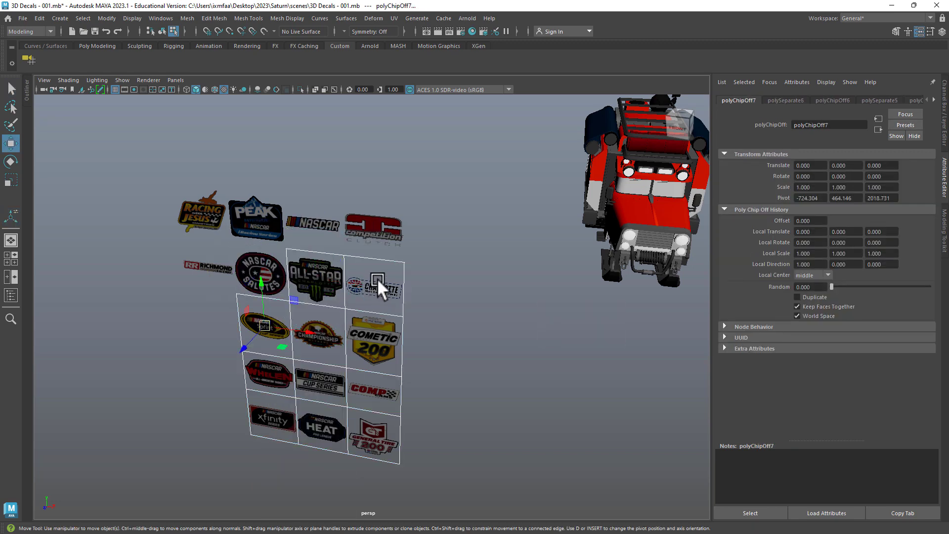
Step: Extract the Charlotte Motor Speedway and Cometic 200 logo faces from the decal sheet
right_click_drag(378, 282, 371, 289)
left_click(370, 289)
key("g")
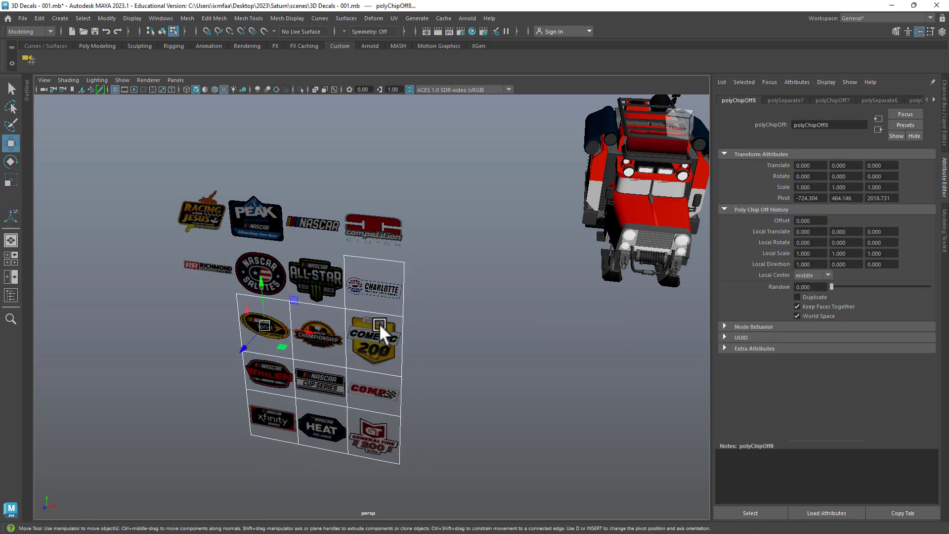
right_click_drag(371, 252, 374, 297)
left_click(366, 339)
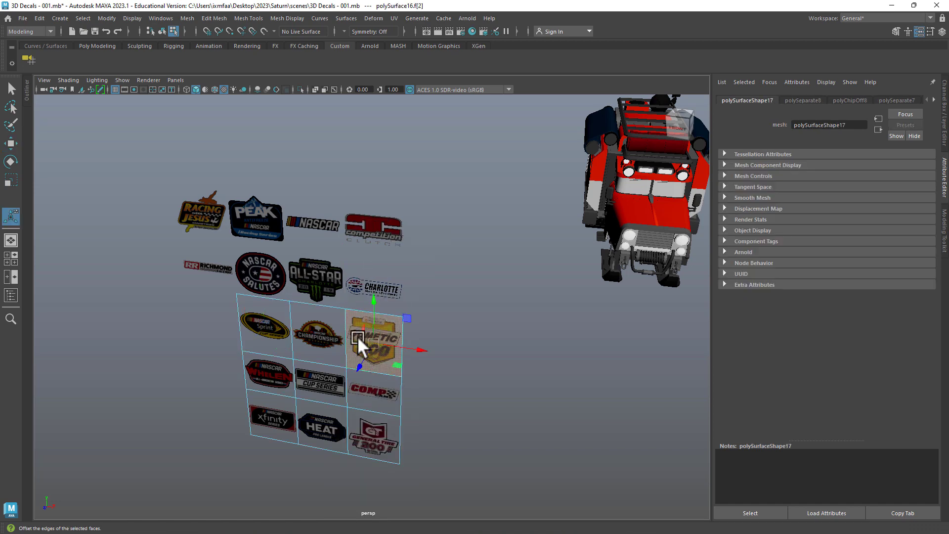
key("g")
Step: Extract the NASCAR Championship Weekend and NASCAR Sprint Cup Series logo faces from the decal sheet
right_click_drag(325, 329, 317, 277)
left_click(313, 322)
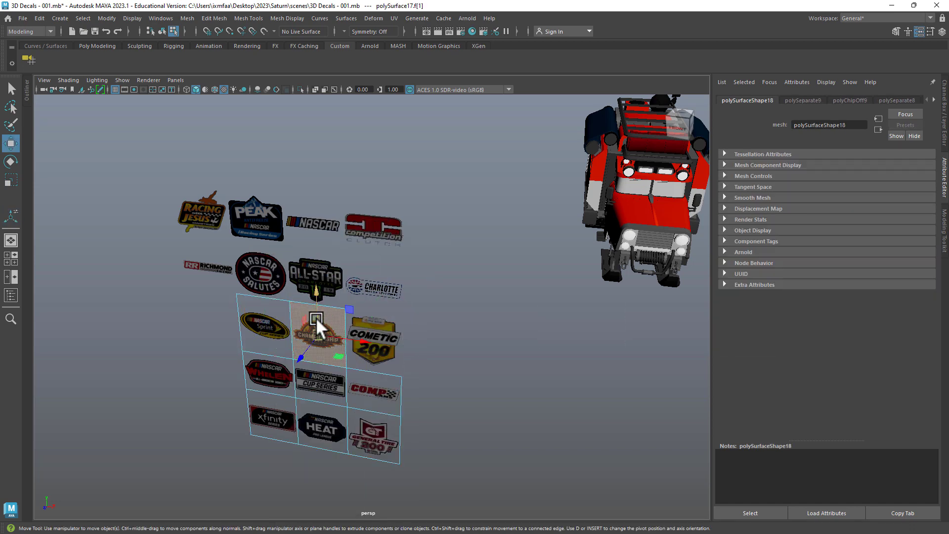
key("g")
right_click_drag(270, 321, 270, 296)
left_click(274, 317)
key("g")
Step: Extract the NASCAR Whelen and NASCAR Cup Series logo faces from the remaining decal sheet
left_click(272, 378)
key("g")
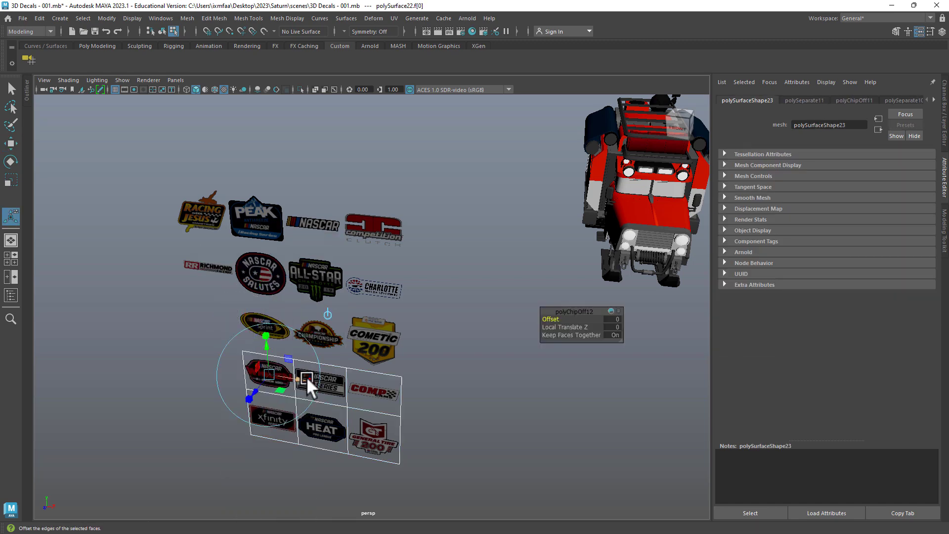
right_click_drag(333, 391, 332, 282)
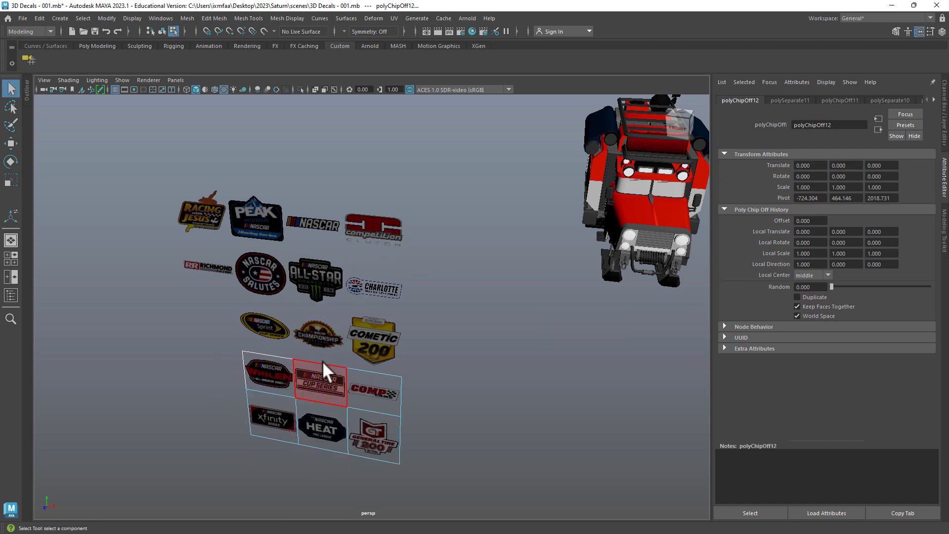
left_click(326, 383)
key("g")
Step: Extract the Comp Cams and General Tire 200 logo faces from the remaining decal sheet
right_click_drag(377, 383, 375, 323)
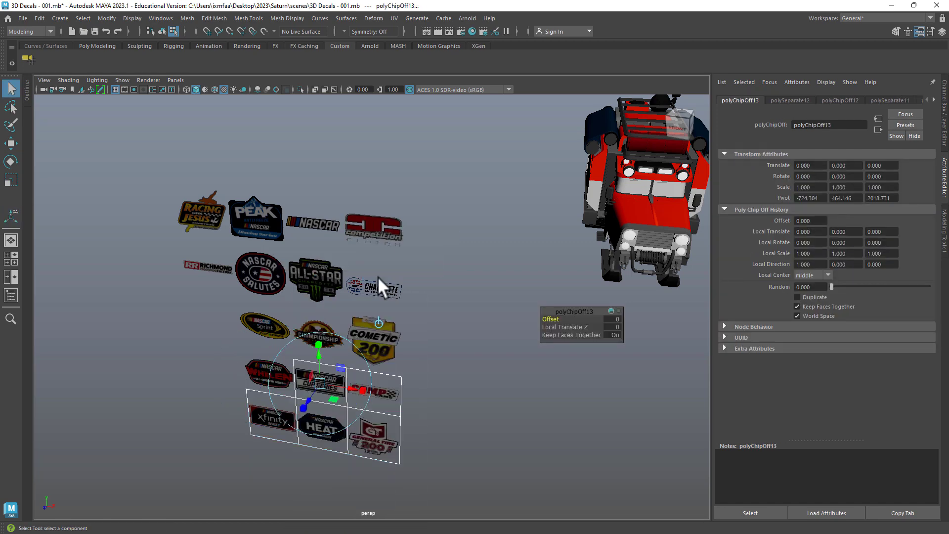
left_click(382, 385)
key("g")
key("w")
right_click_drag(363, 430, 360, 372)
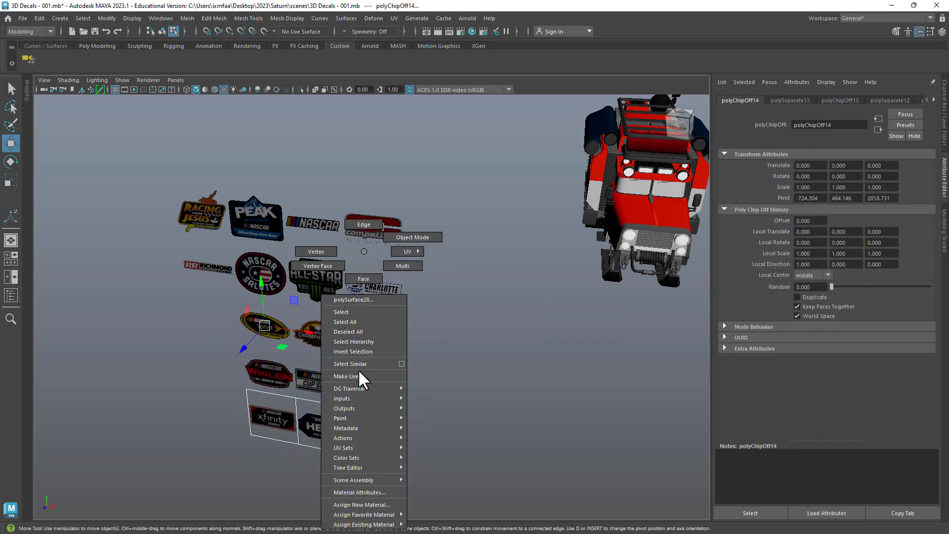
right_click_drag(368, 295, 369, 297)
left_click(366, 434)
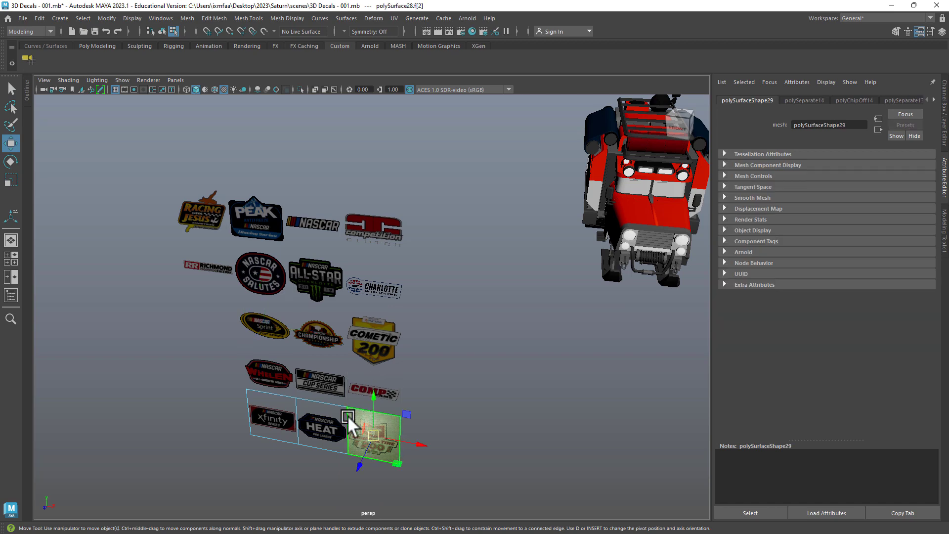
key("g")
key("w")
Step: Extract the NASCAR HEAT Pro League face and the last NASCAR xfinity Series face as separate decals
right_click_drag(317, 416, 276, 282)
key("g")
key("w")
right_click(277, 402)
left_click(265, 417)
key("g")
Step: Return to object mode and select all the separated logo decals
middle_click_drag(360, 340, 331, 340, "alt")
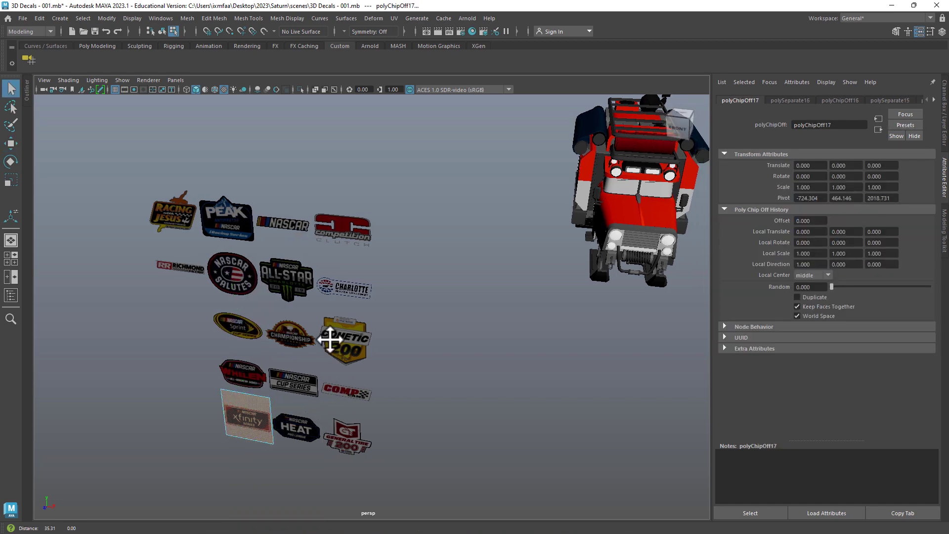
left_click_drag(330, 339, 337, 331, "alt")
middle_click_drag(337, 331, 365, 322, "alt")
left_click_drag(364, 322, 386, 329, "alt")
key("w")
right_click_drag(334, 290, 379, 236)
left_click_drag(178, 135, 464, 470)
right_click_drag(464, 470, 424, 403, "alt")
left_click_drag(425, 403, 406, 382, "alt")
Step: Try moving the NASCAR Championship Weekend and All-Star Charlotte decals independently of the other logos
left_click(353, 318)
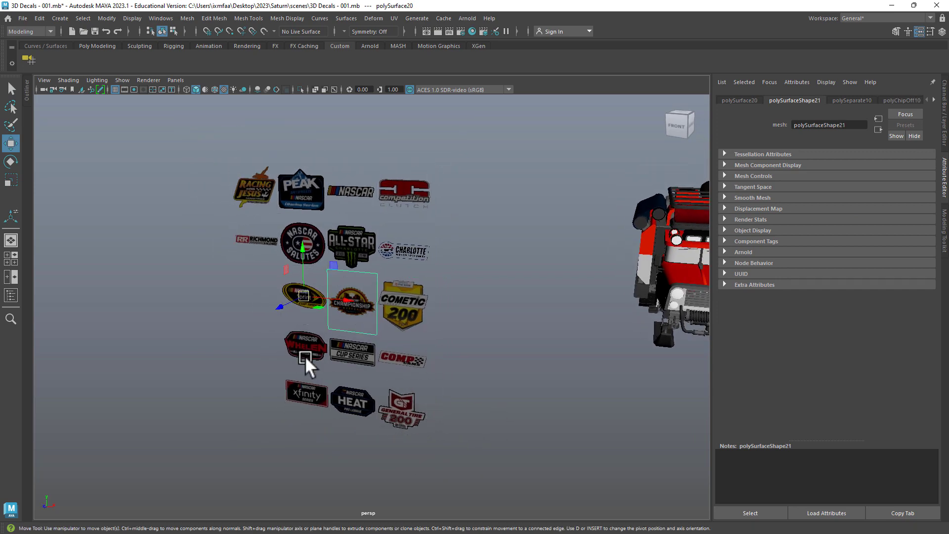
middle_click_drag(247, 381, 192, 393)
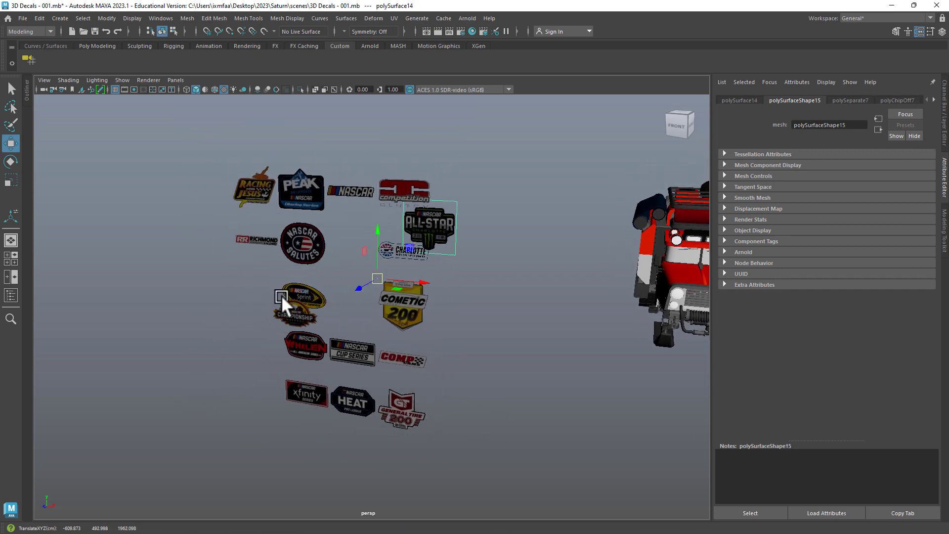
left_click_drag(281, 296, 324, 228, "alt")
left_click_drag(313, 280, 262, 289, "alt")
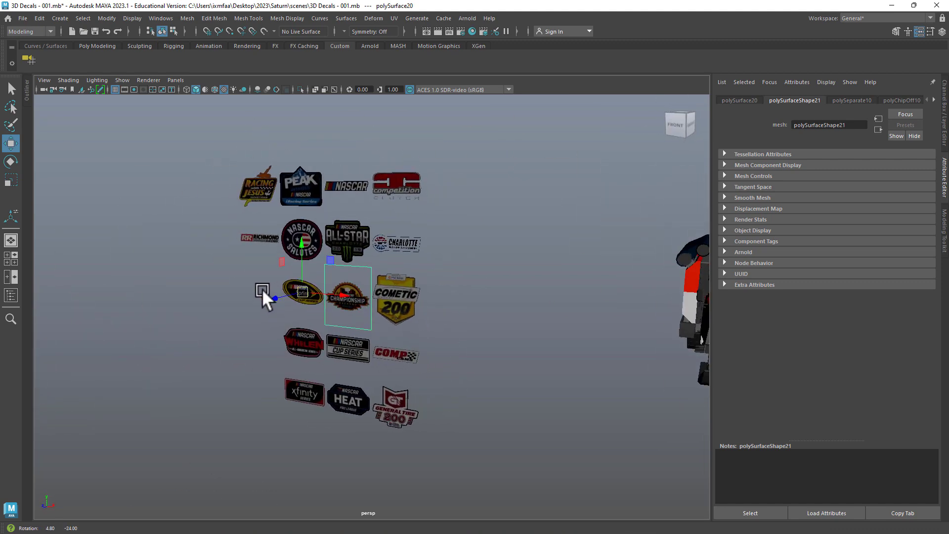
right_click_drag(262, 288, 442, 290, "alt")
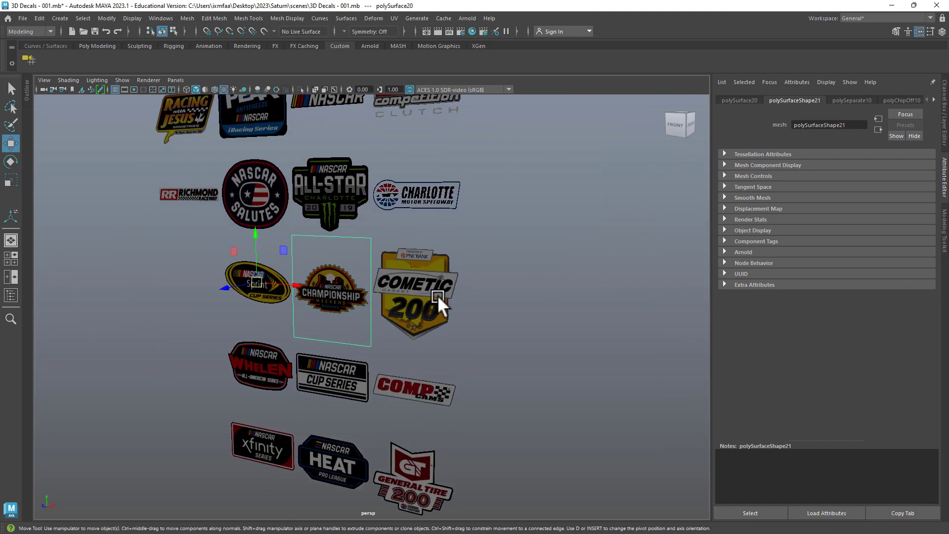
scroll(436, 295, "down", 5)
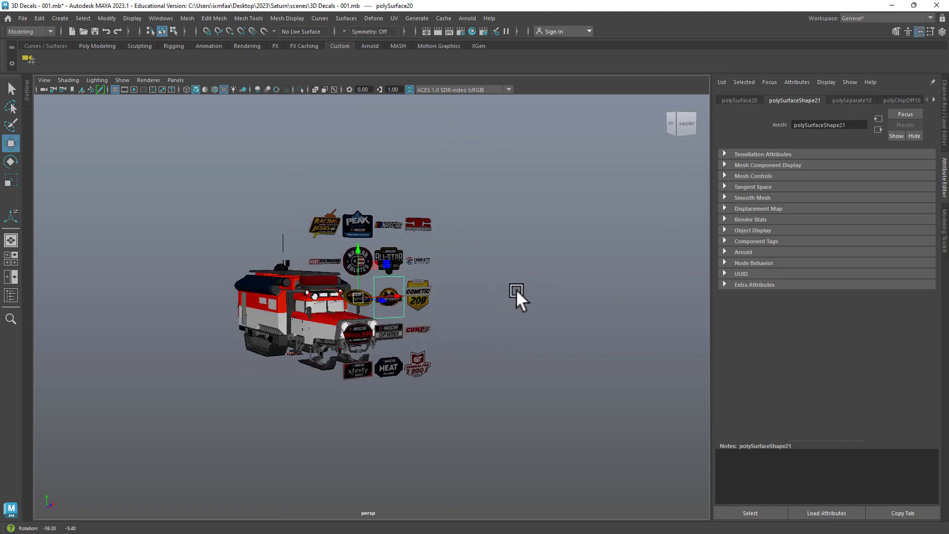